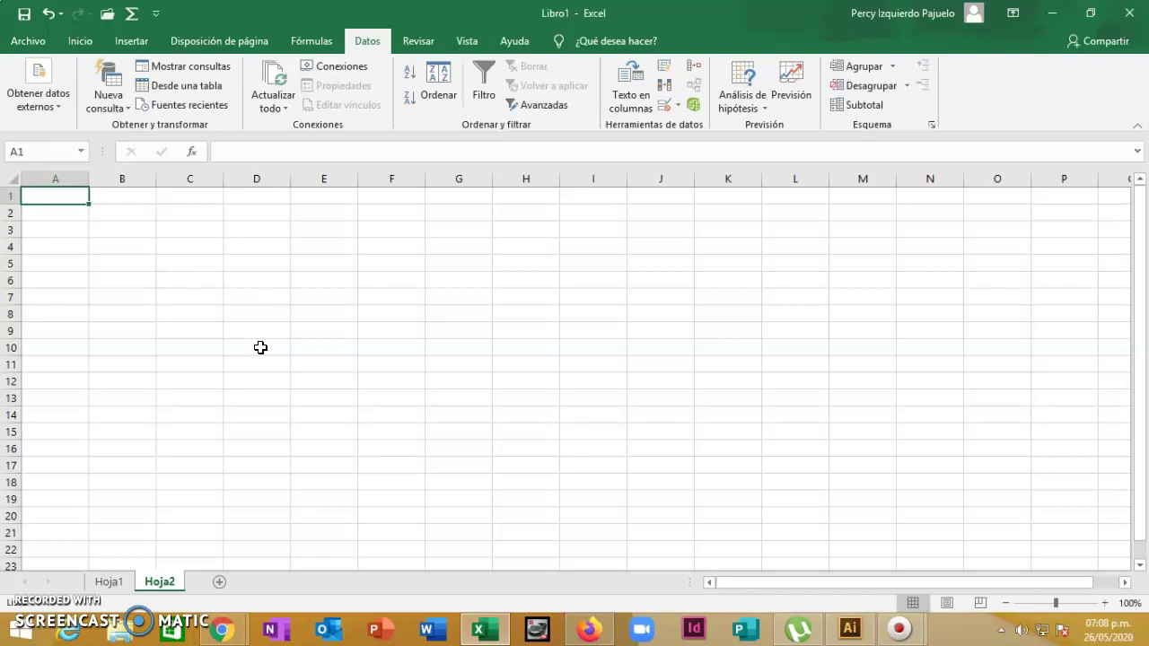
- Enter the heading NOTAS in A1 and apply all borders to the cells A2:A13
text(NOTAS)
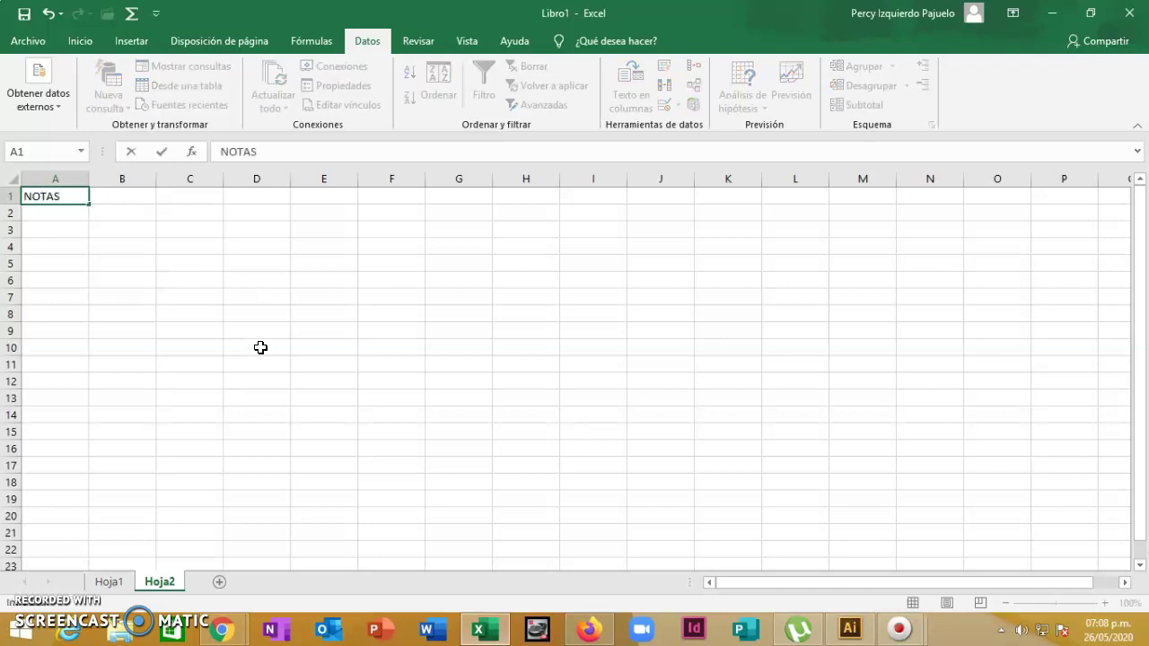
key(Return)
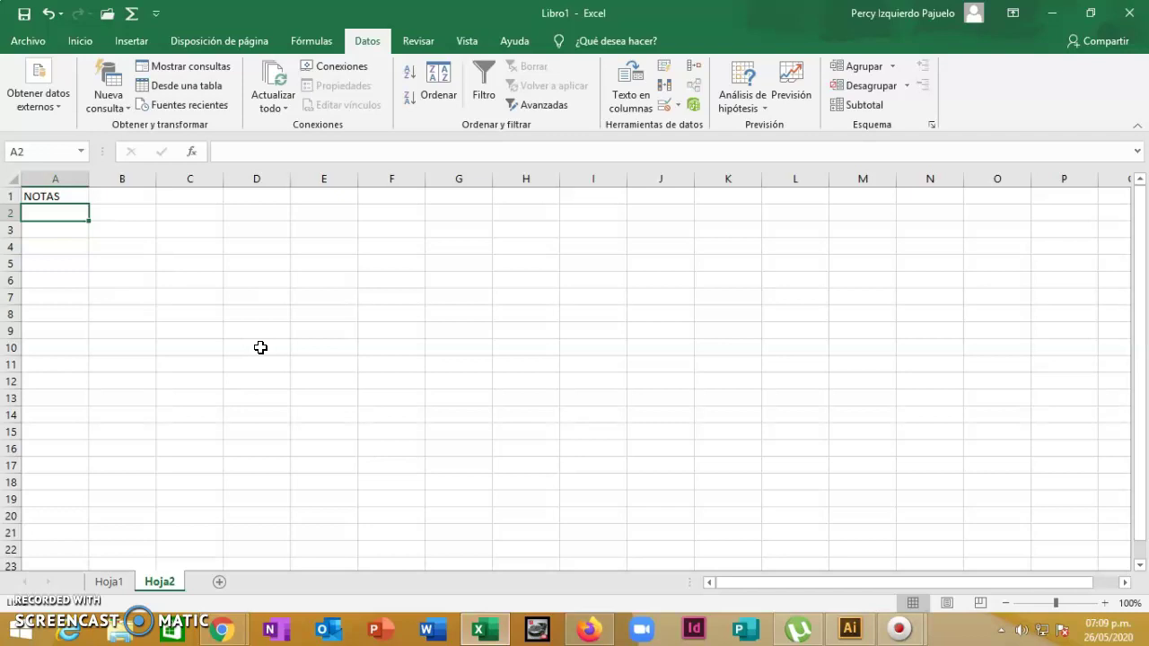
drag(66, 216, 73, 388)
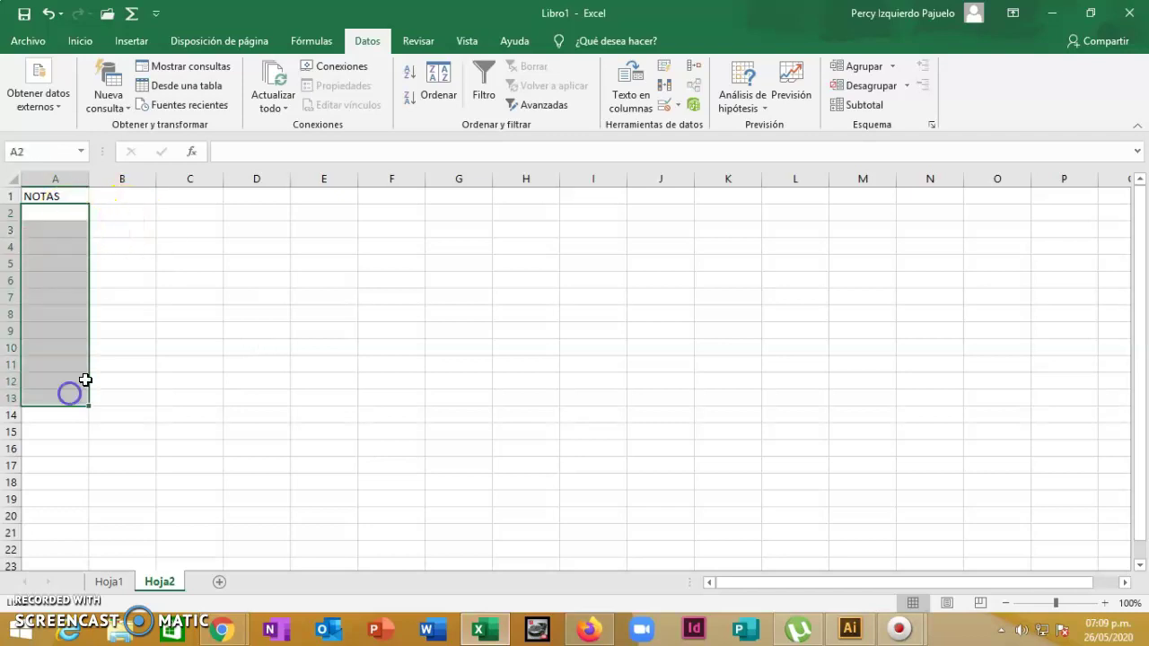
click(88, 42)
click(166, 98)
click(66, 197)
click(192, 245)
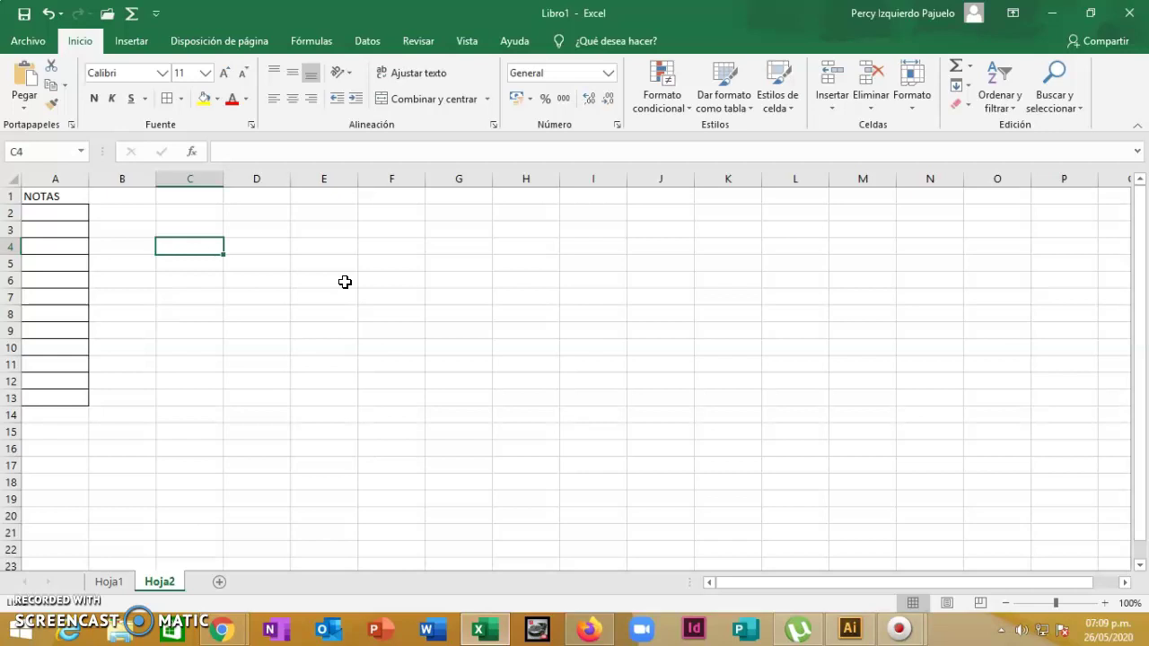
- Enter the notes ">12 ---> AZUL" in B15 and "<13---->ROJO" in B16
click(151, 433)
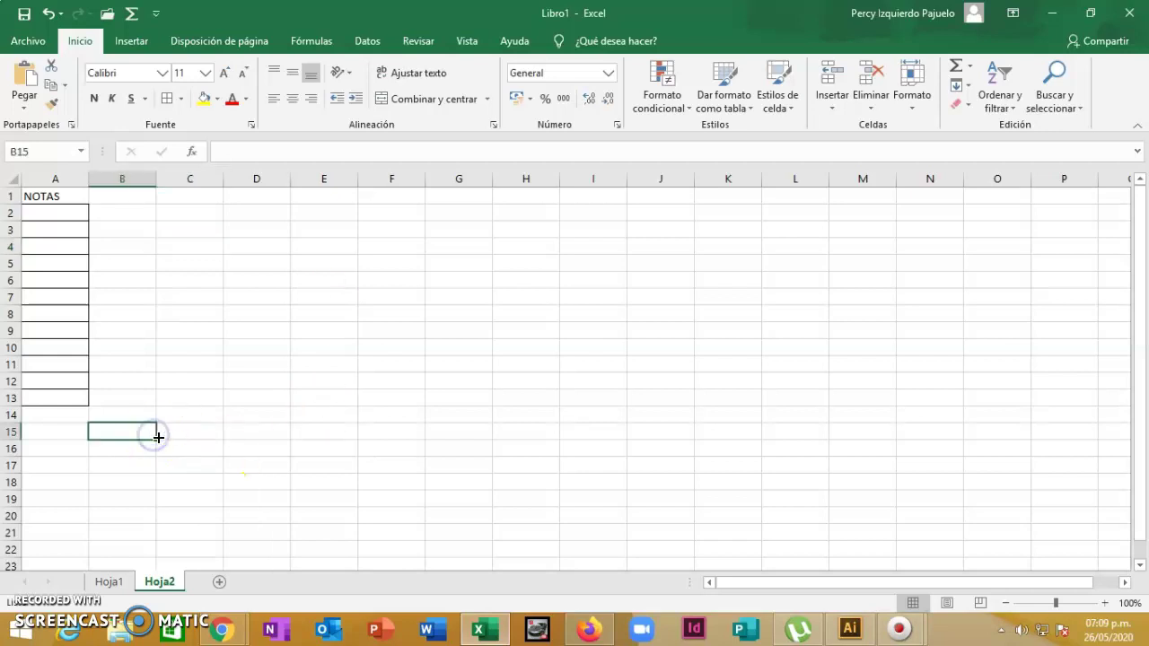
text(>12 --->)
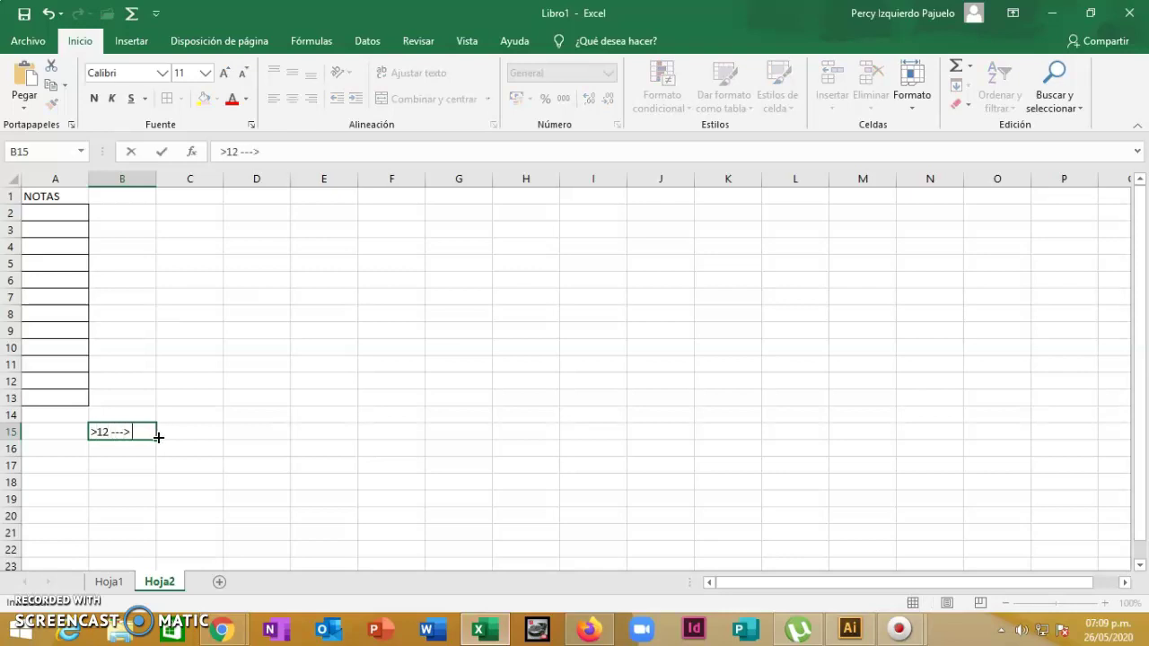
text( AZUL)
key(Return)
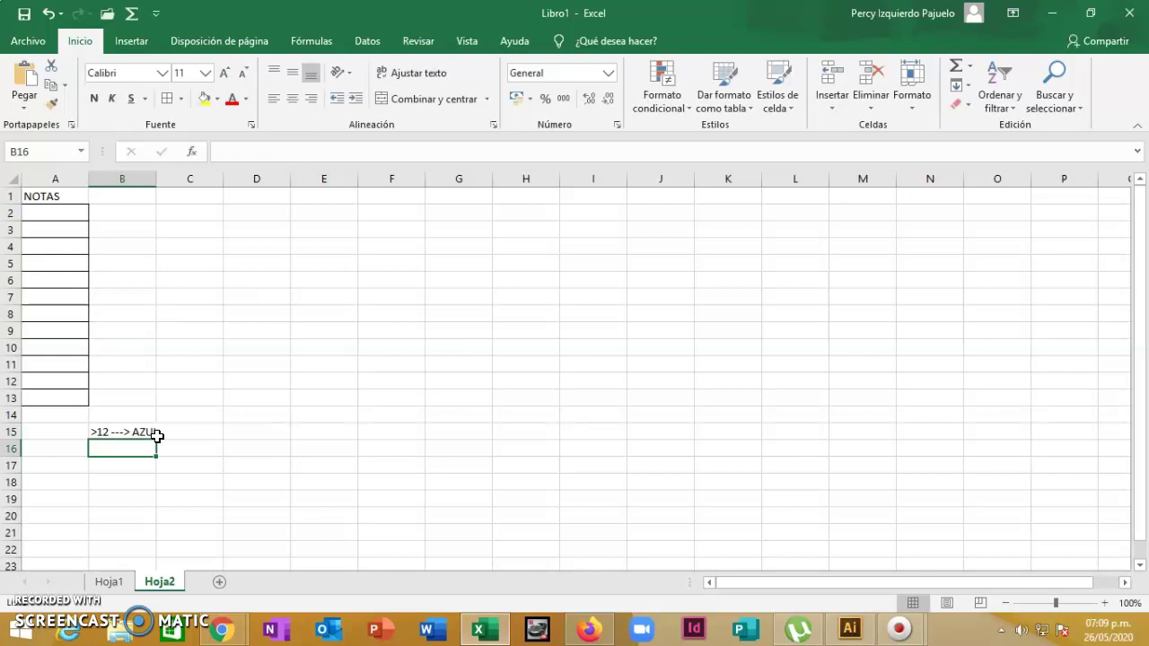
text(<13)
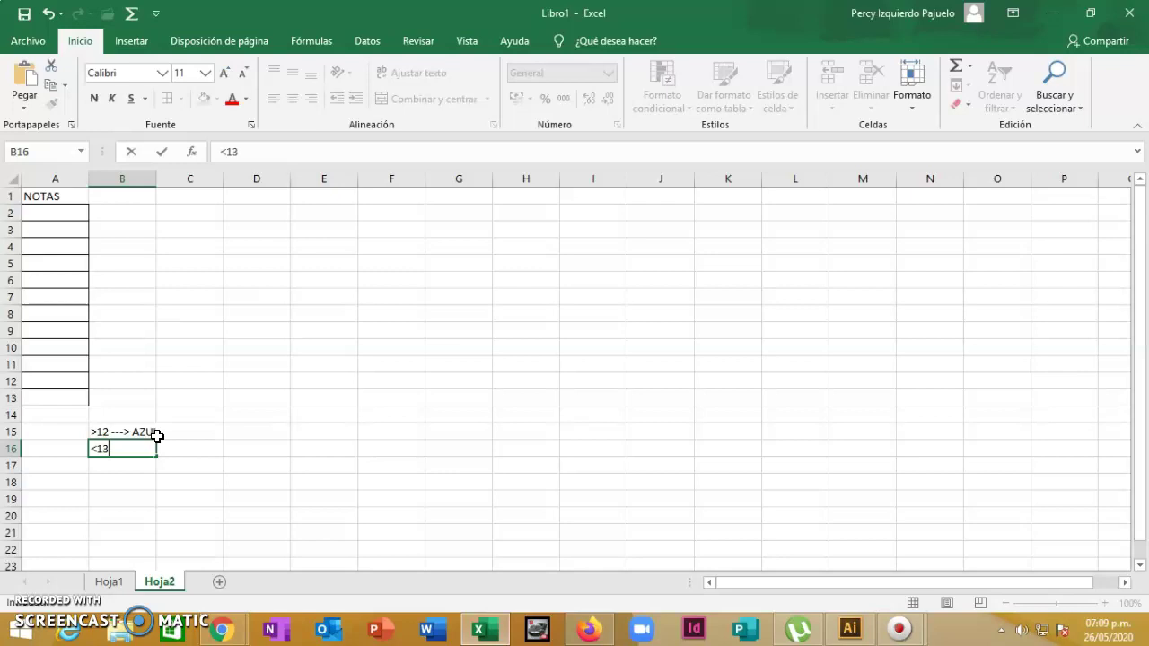
text(---->ROJO)
key(Return)
key(Return)
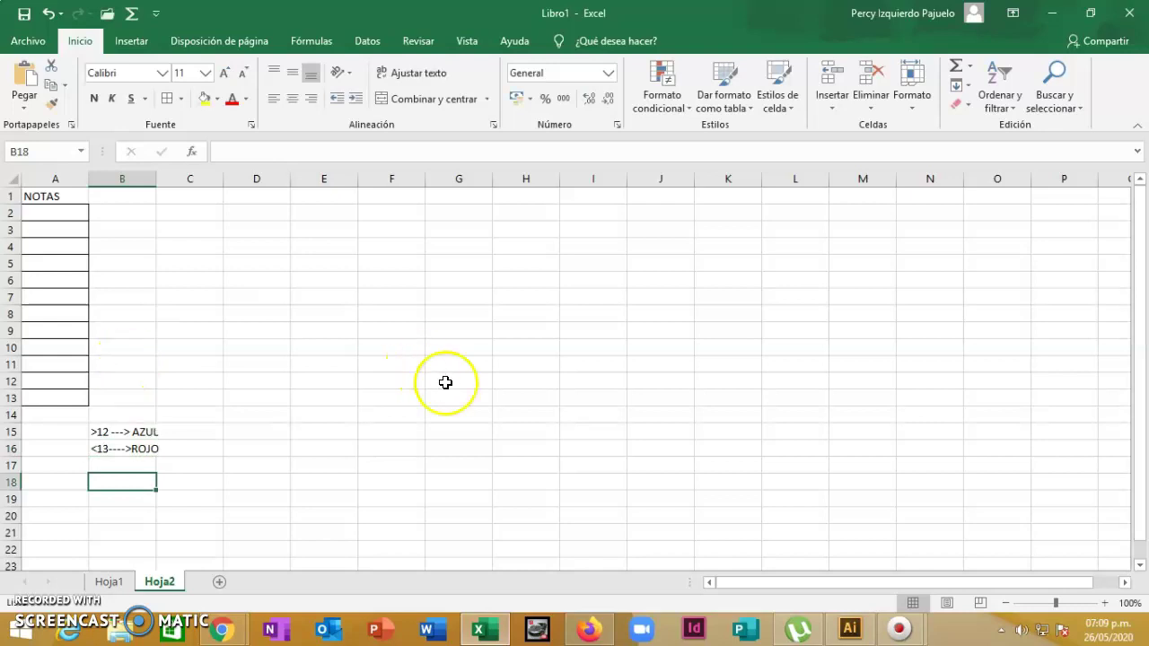
- Start a greater-than conditional formatting rule on A2:A13 with the threshold 12 and a custom format
drag(51, 213, 61, 393)
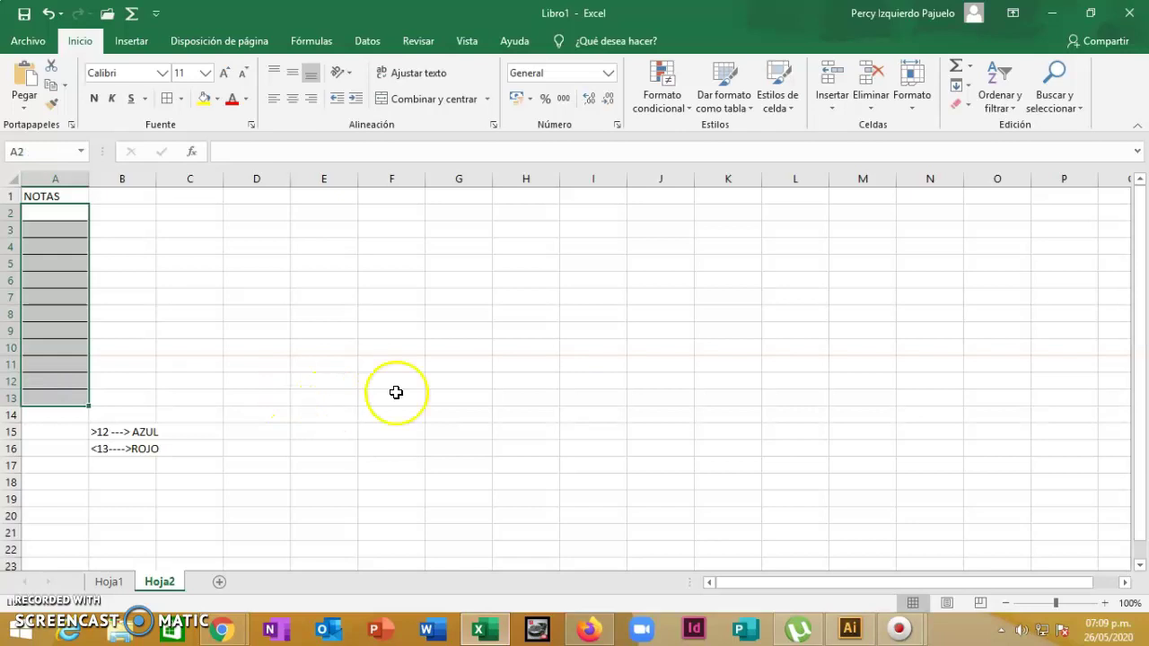
click(78, 43)
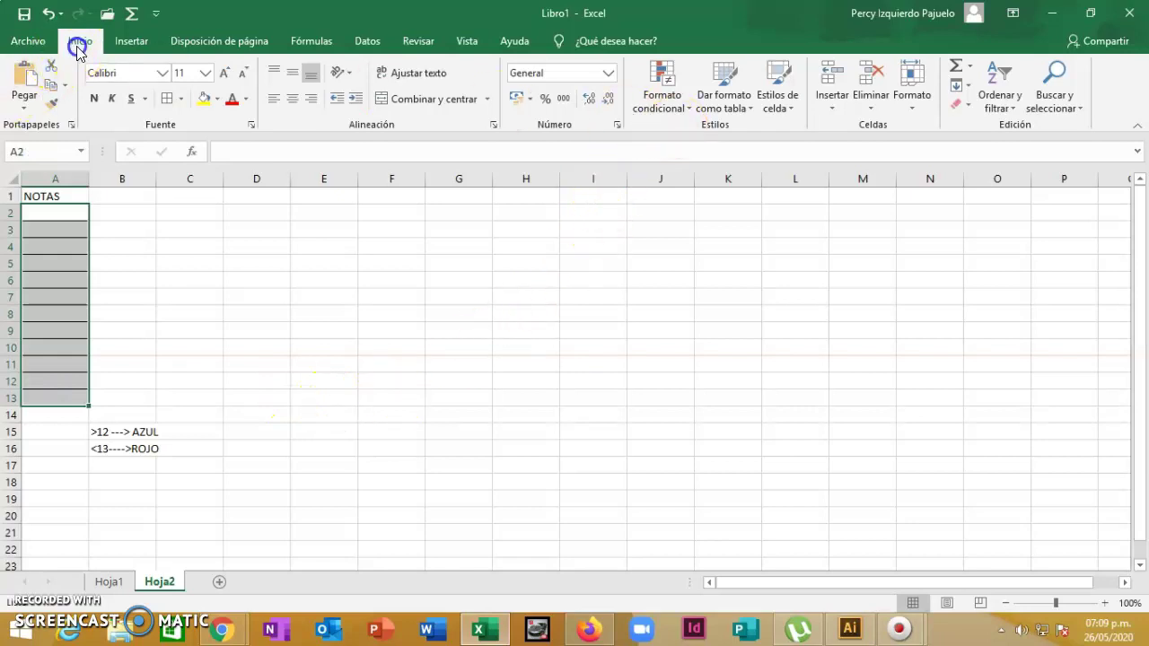
click(662, 80)
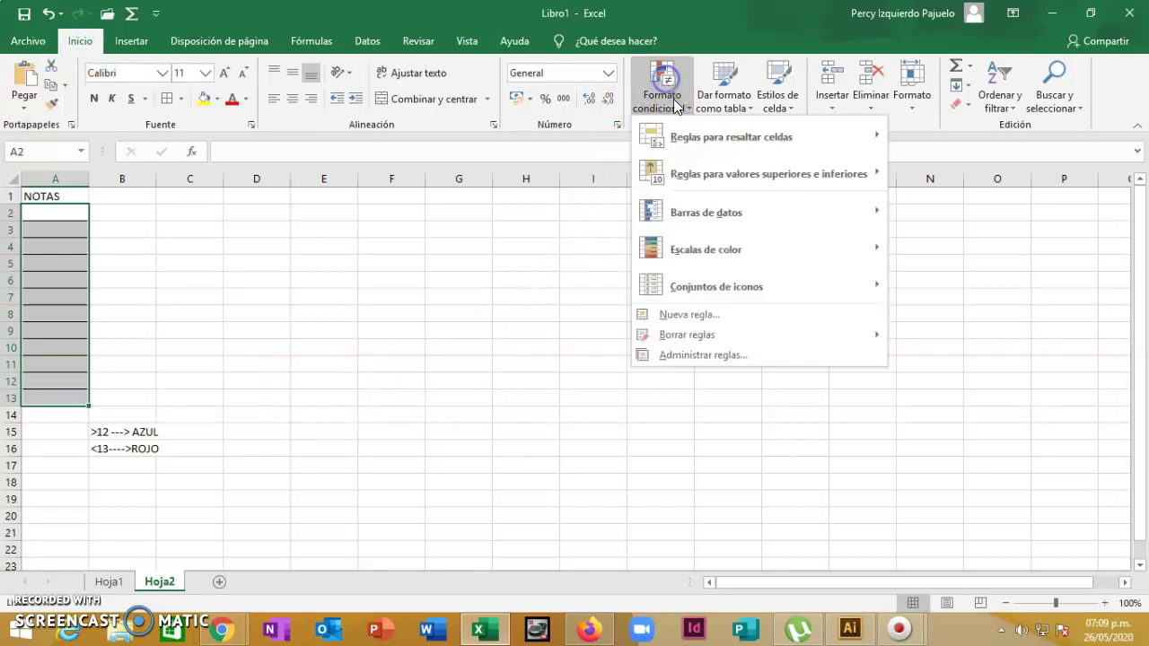
mouse_move(716, 144)
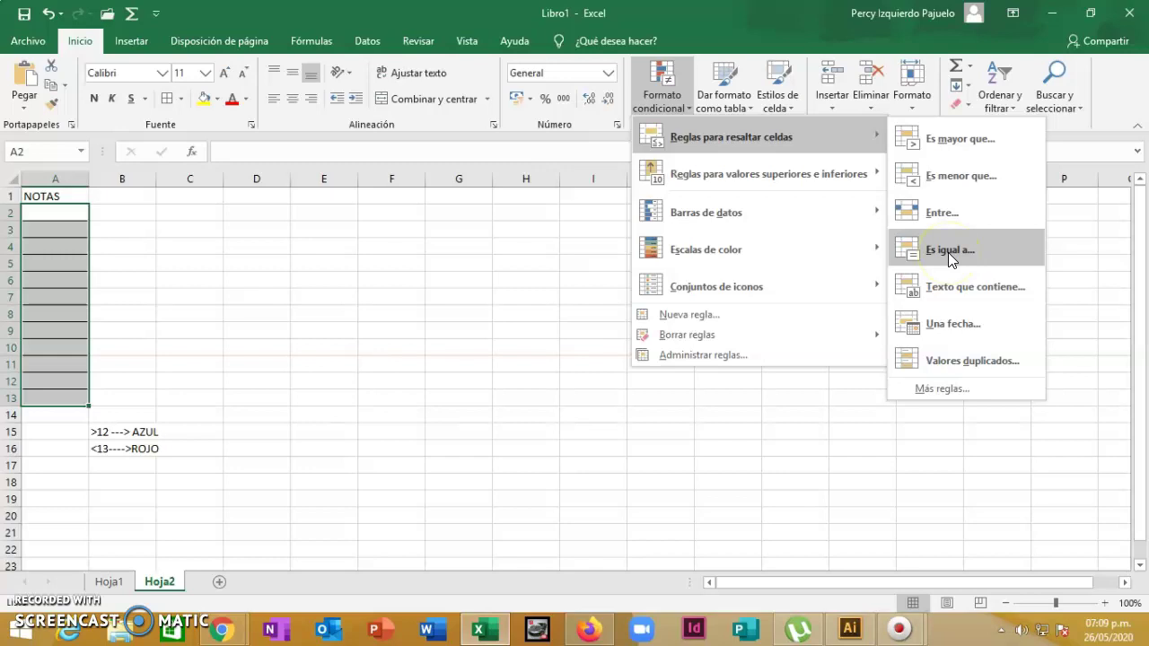
click(990, 155)
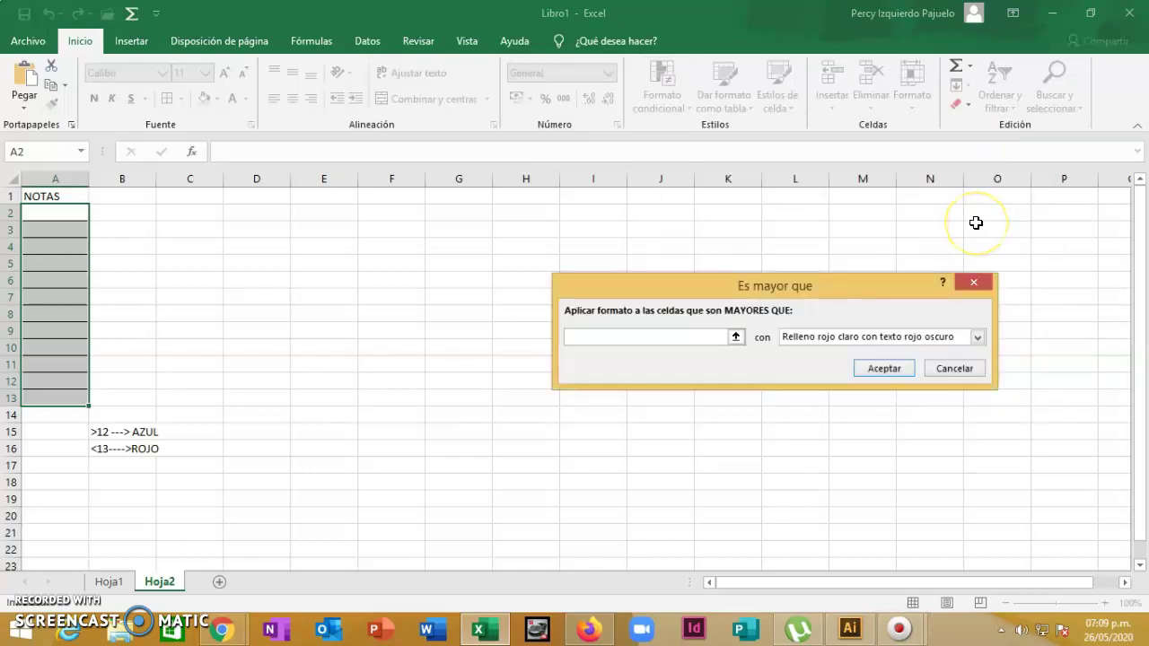
text(12)
click(977, 336)
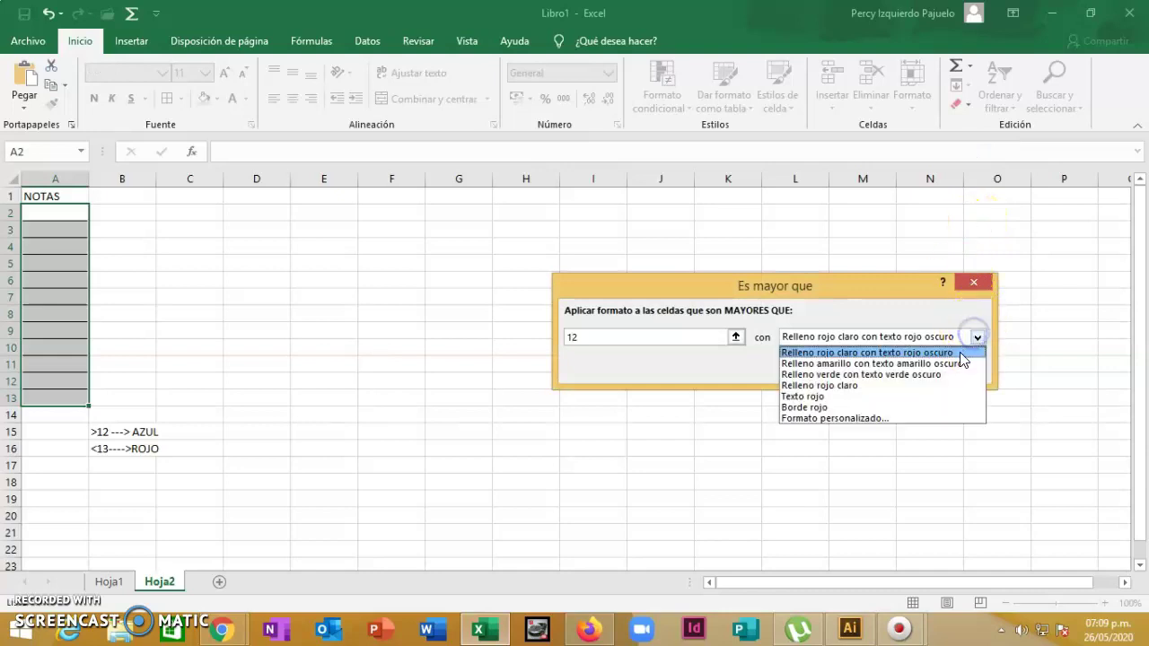
click(819, 419)
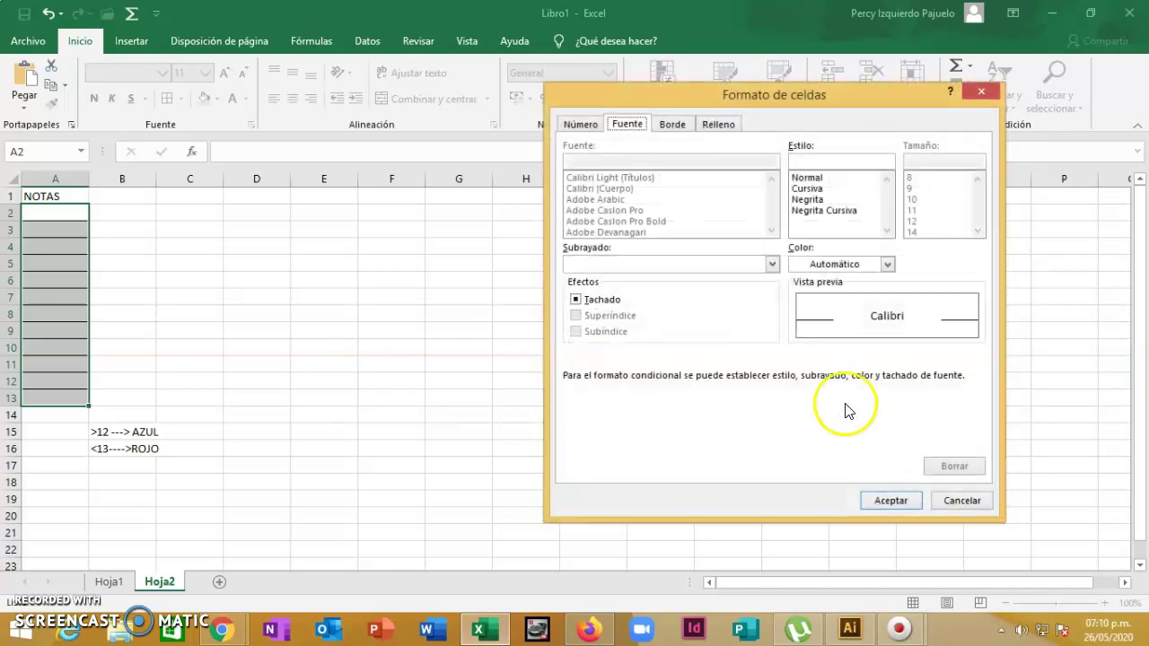
- Set the greater-than rule's font to bold dark blue and apply the rule
click(887, 264)
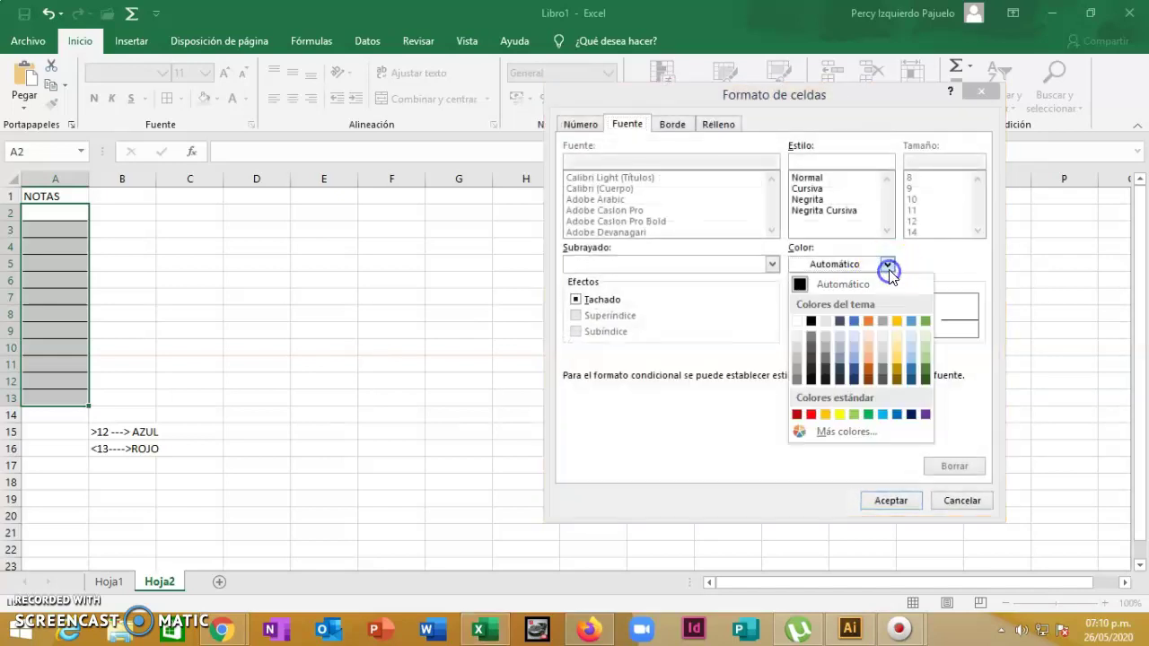
click(811, 414)
click(813, 199)
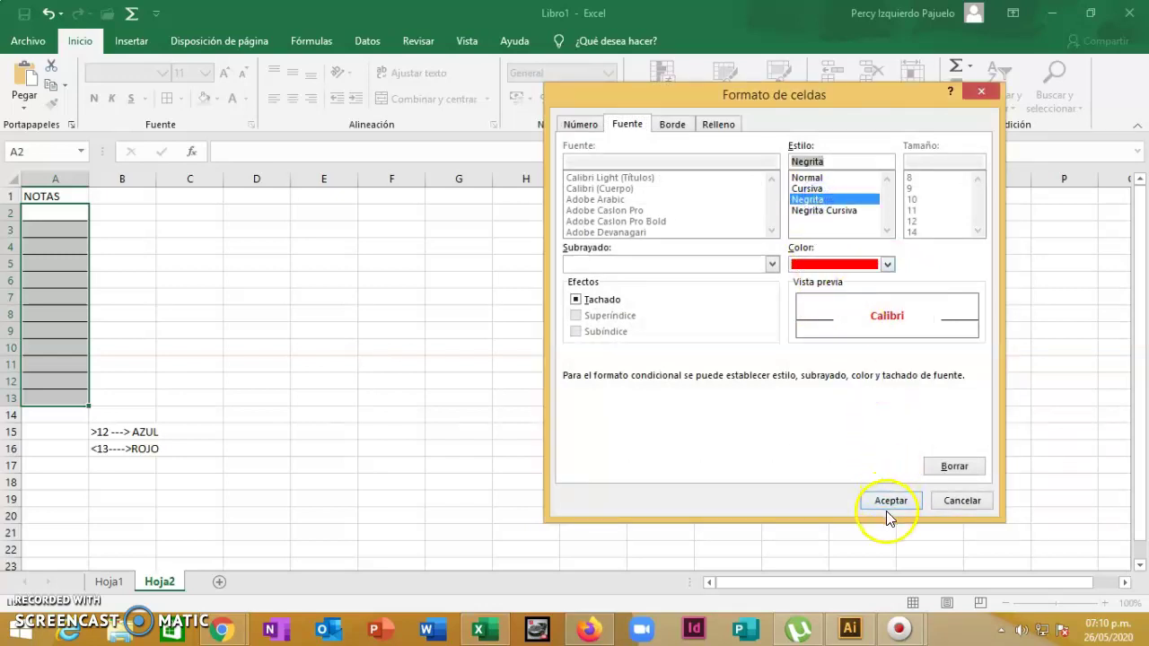
click(886, 264)
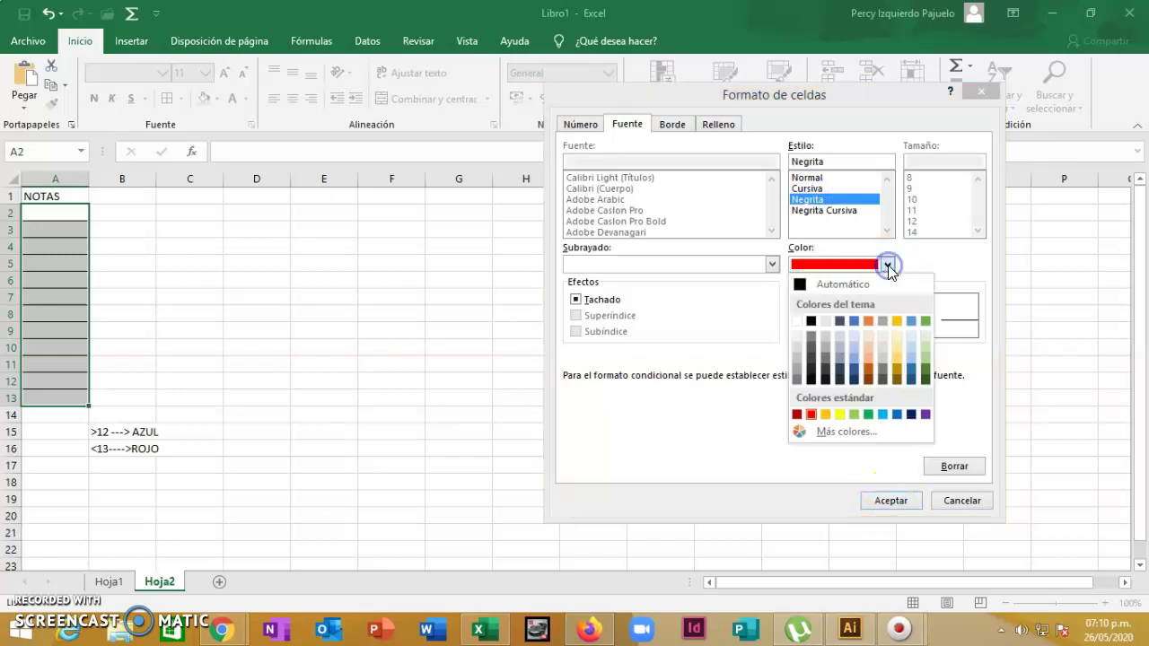
click(909, 416)
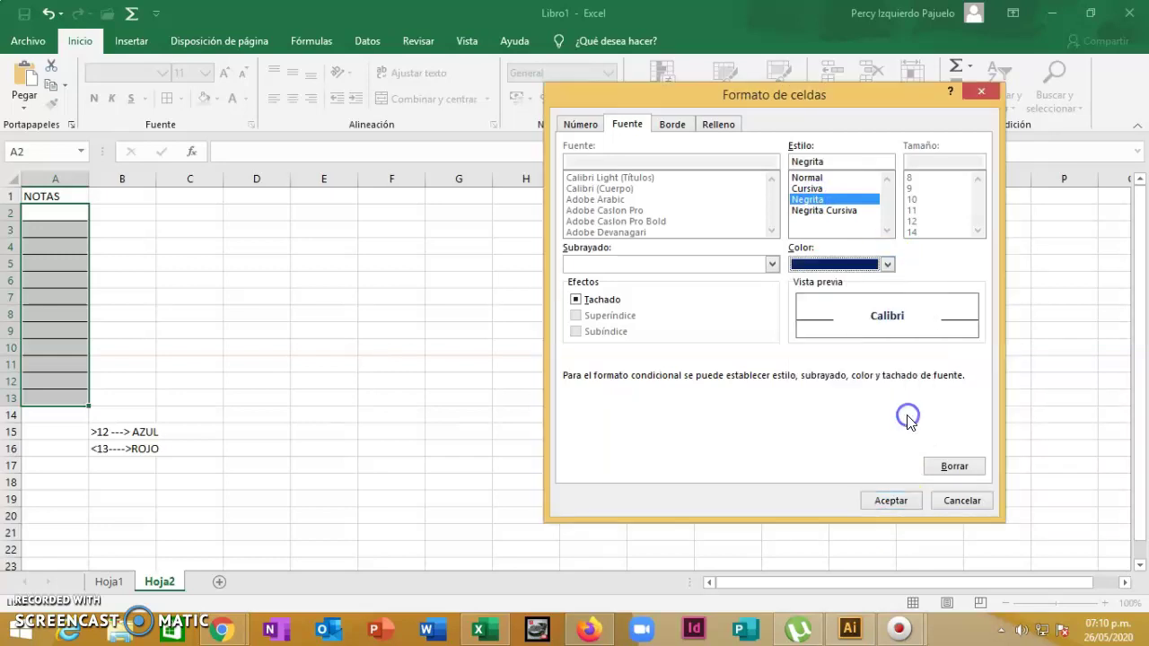
click(903, 508)
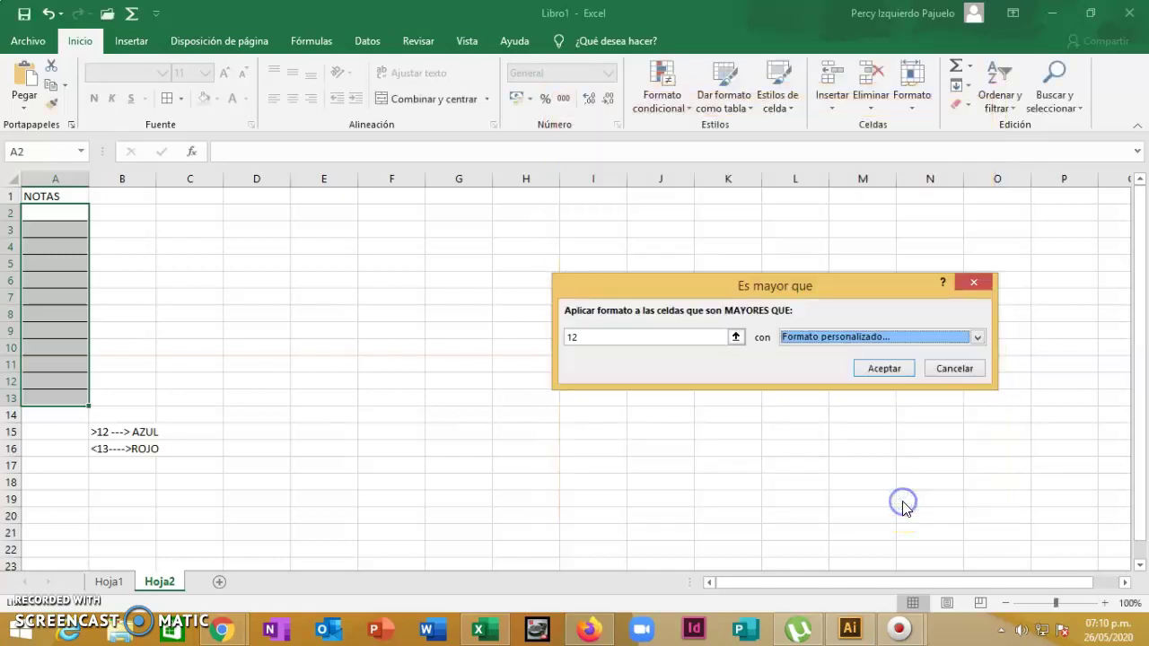
click(884, 369)
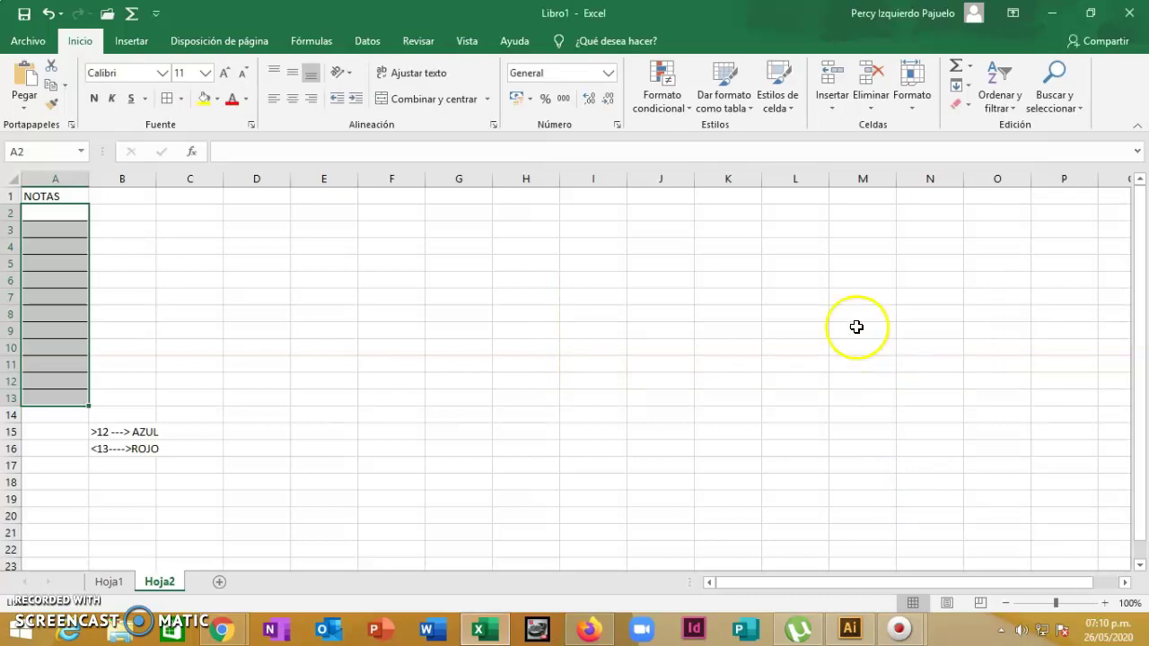
- Start a less-than conditional formatting rule on A2:A13 with the threshold 13 and a custom format
click(675, 103)
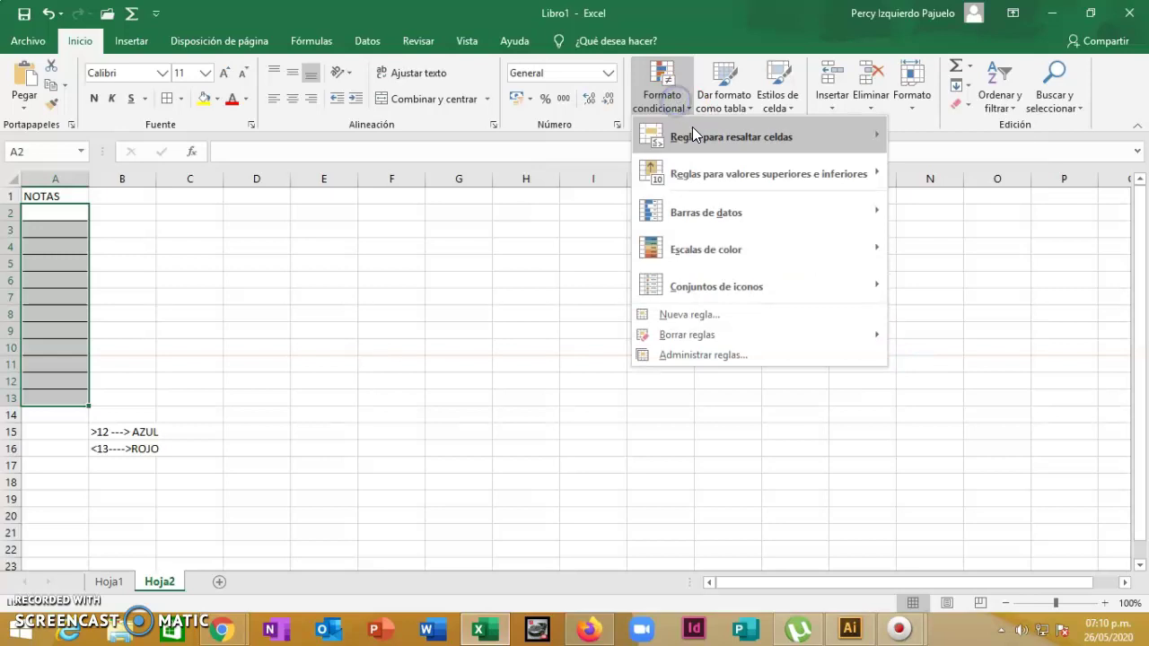
mouse_move(692, 130)
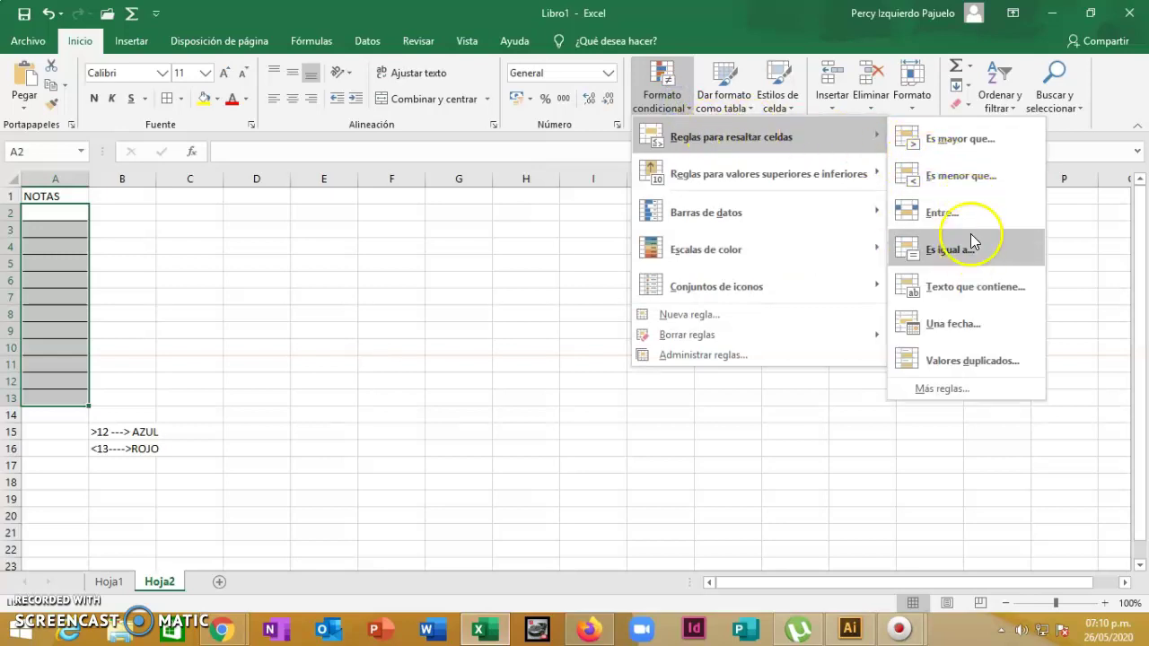
click(985, 182)
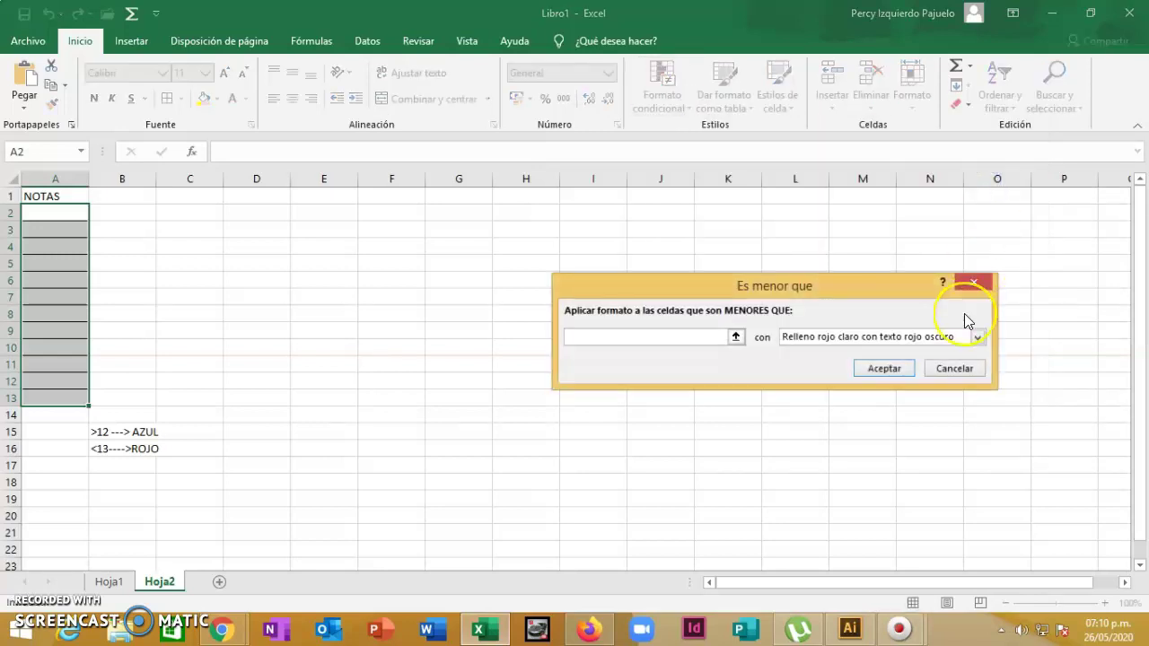
text(13)
click(977, 337)
click(842, 419)
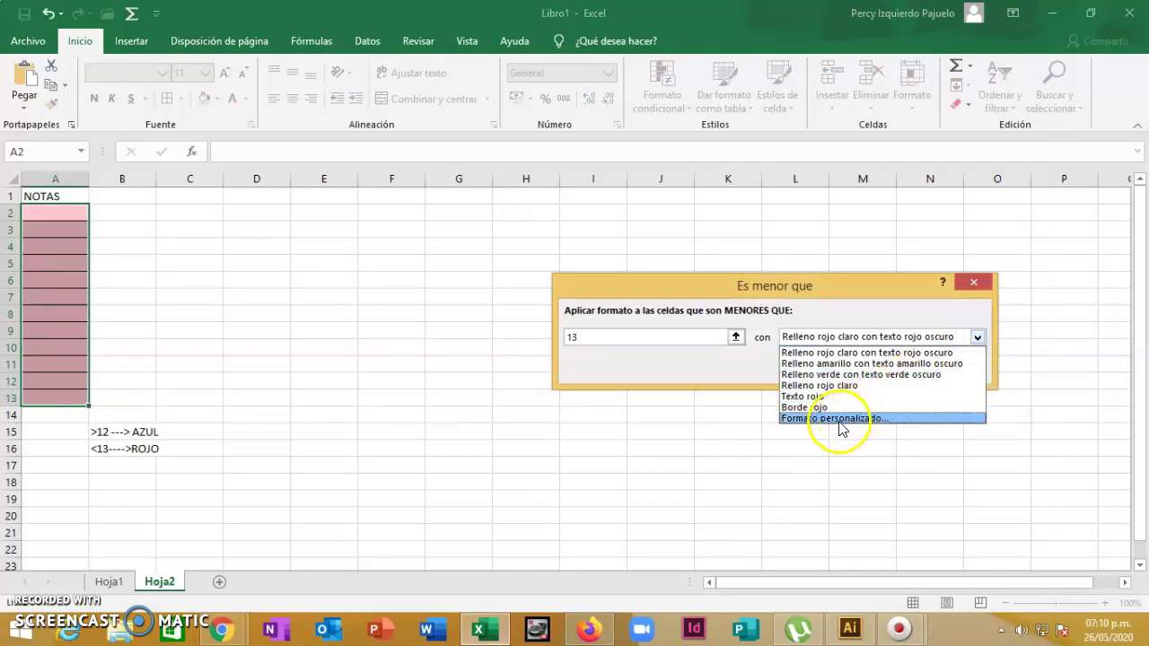
click(841, 419)
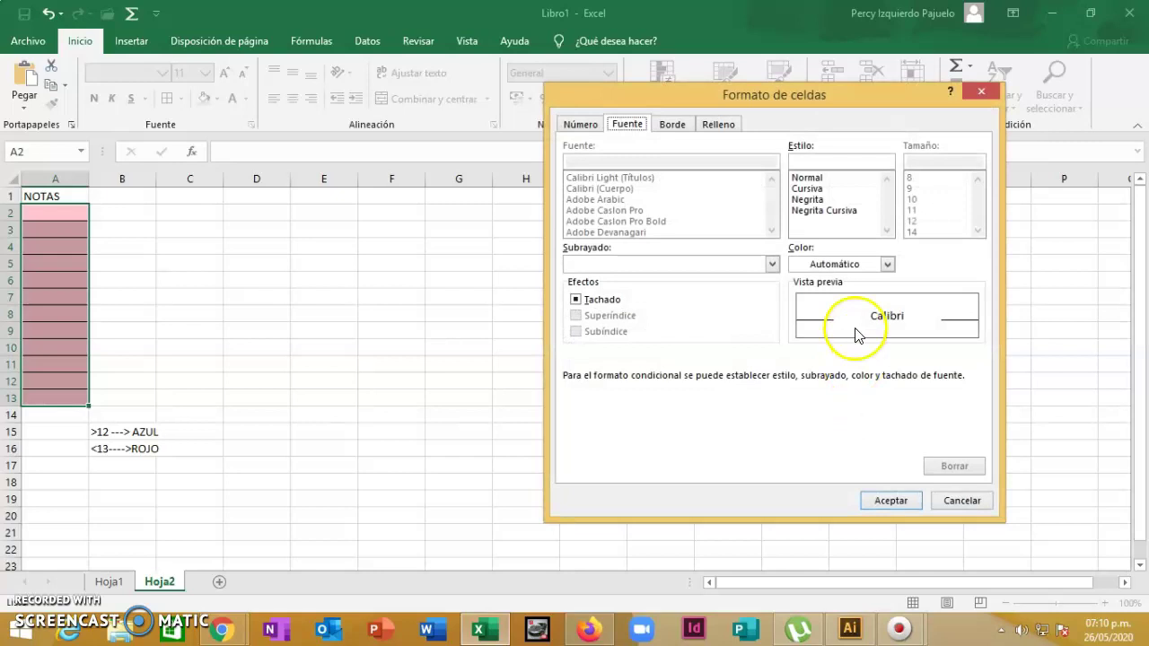
- Set the less-than rule's font to bold red and apply the rule
click(884, 264)
click(813, 414)
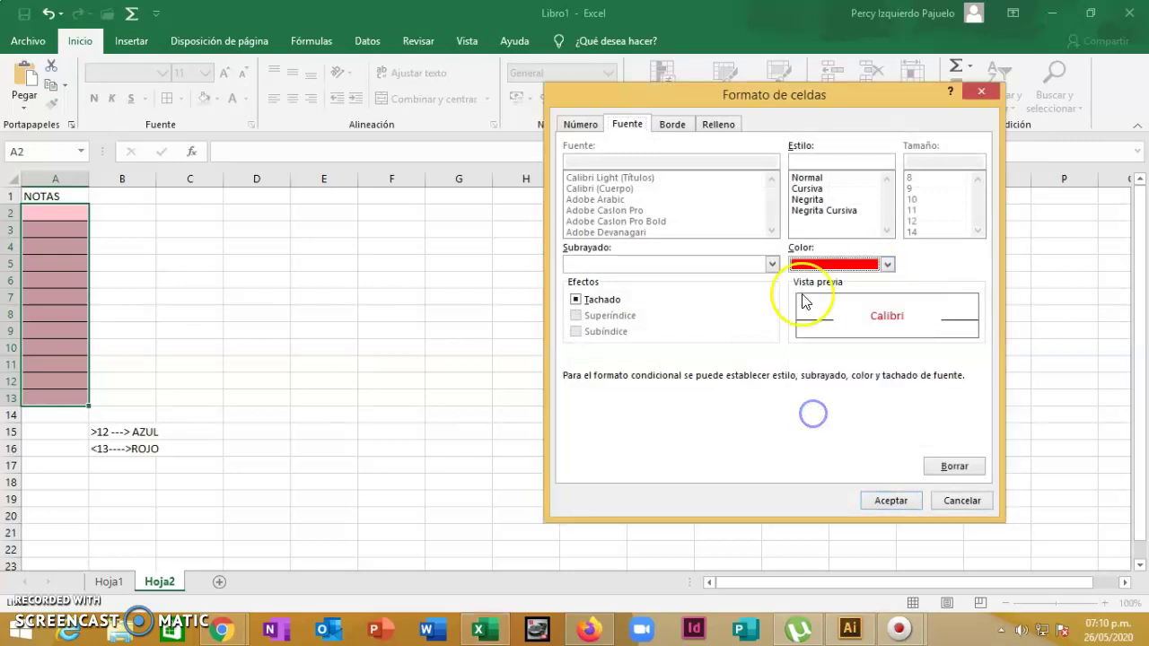
click(812, 199)
click(889, 500)
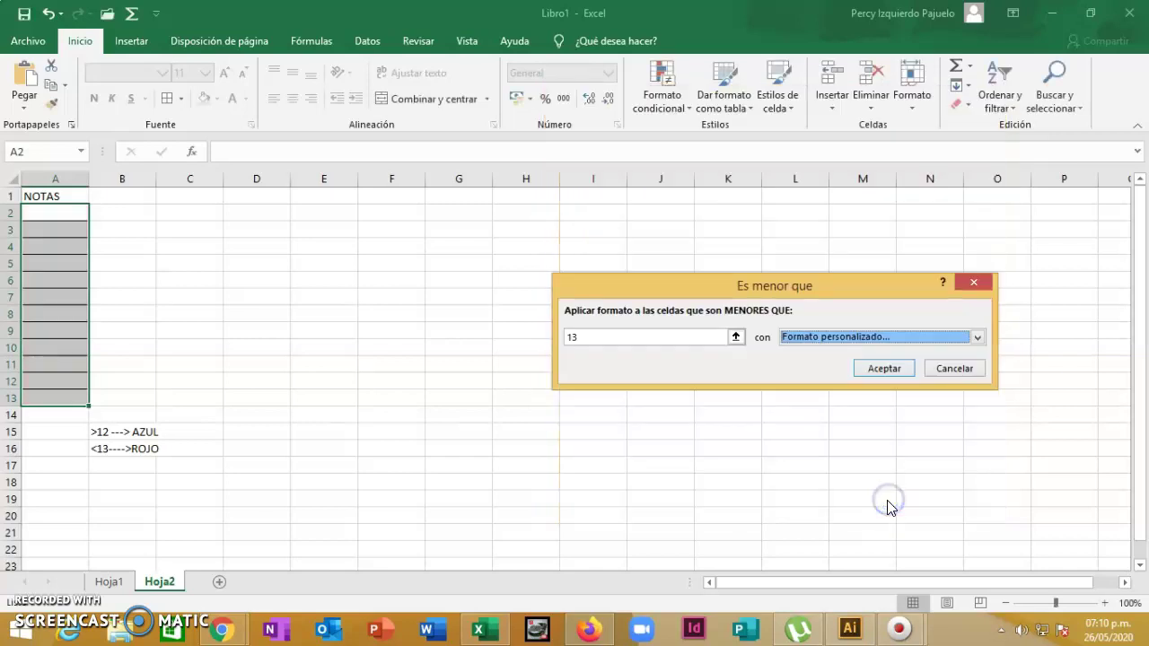
click(875, 369)
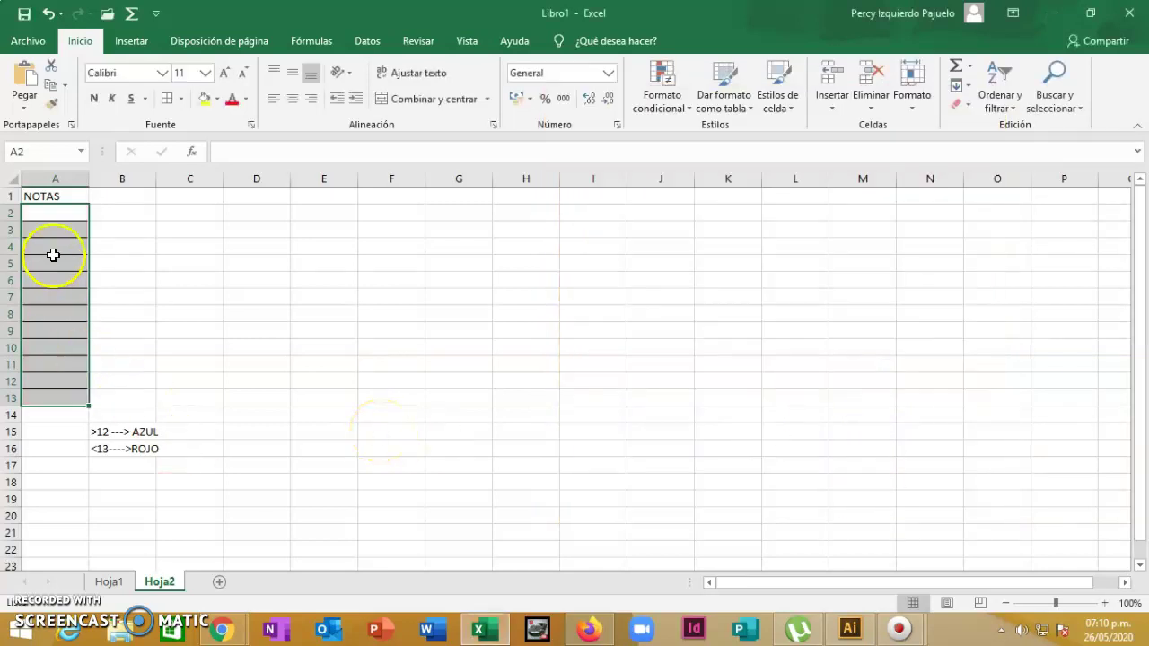
- Enter the grades 15, 12, 13, 18, 5, 11, 10, 20, 18, 17, 16 and 14 down cells A2 to A13
click(45, 214)
text(15)
key(Return)
text(12)
key(Return)
text(13)
key(Return)
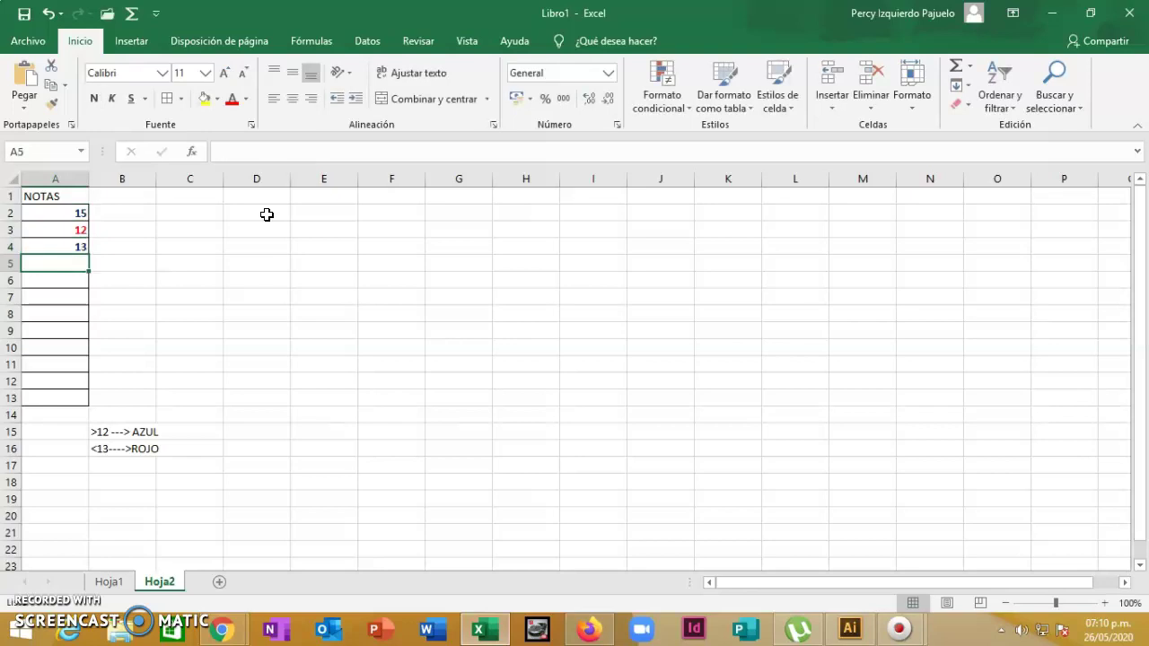
text(18)
key(Return)
text(5)
key(Return)
text(11)
key(Return)
text(10)
key(Return)
text(20)
key(Return)
text(18)
key(Return)
text(17)
key(Return)
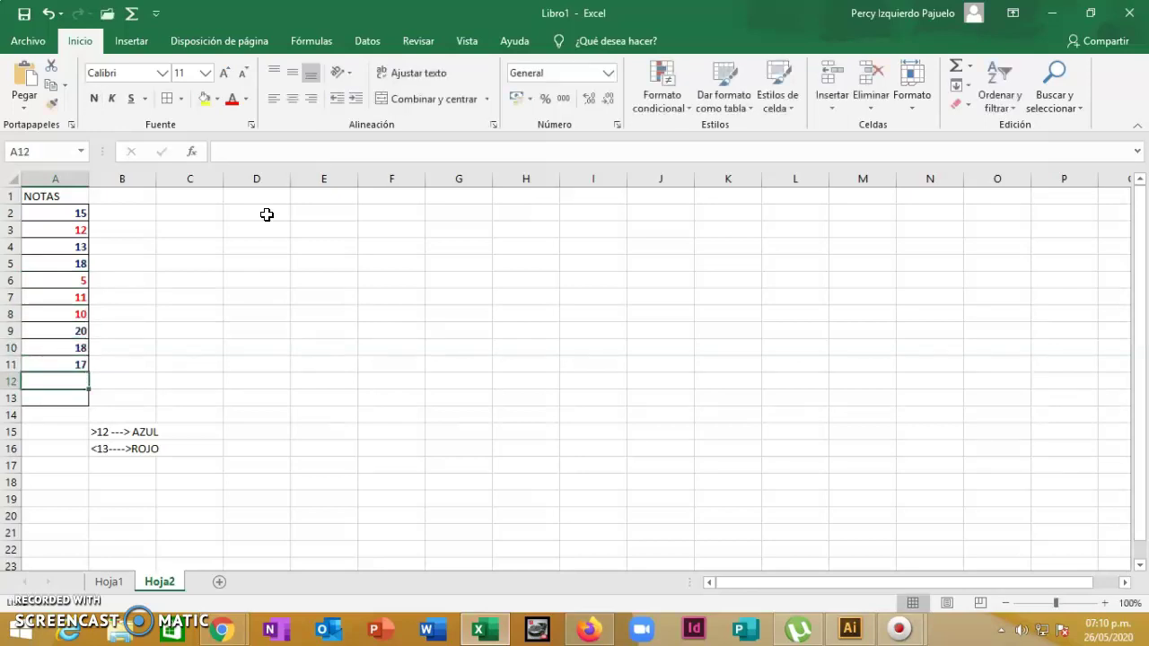
text(16)
key(Return)
text(14)
key(Return)
text(12)
key(Return)
key(Down)
key(Up)
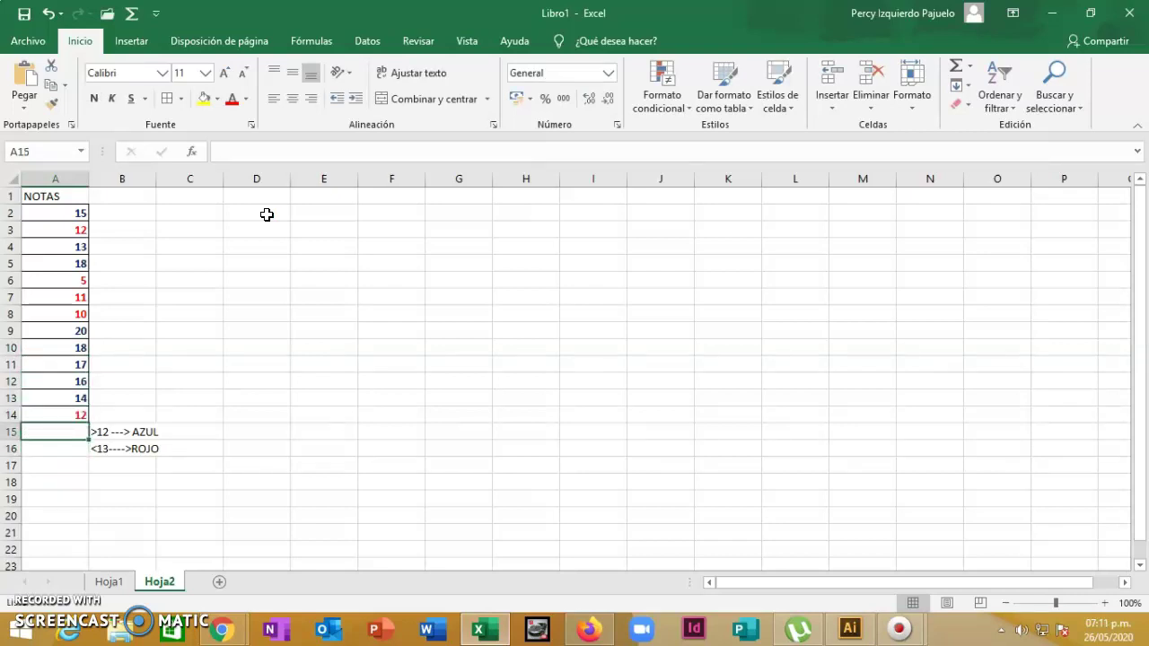
key(Down)
key(Up)
key(Up)
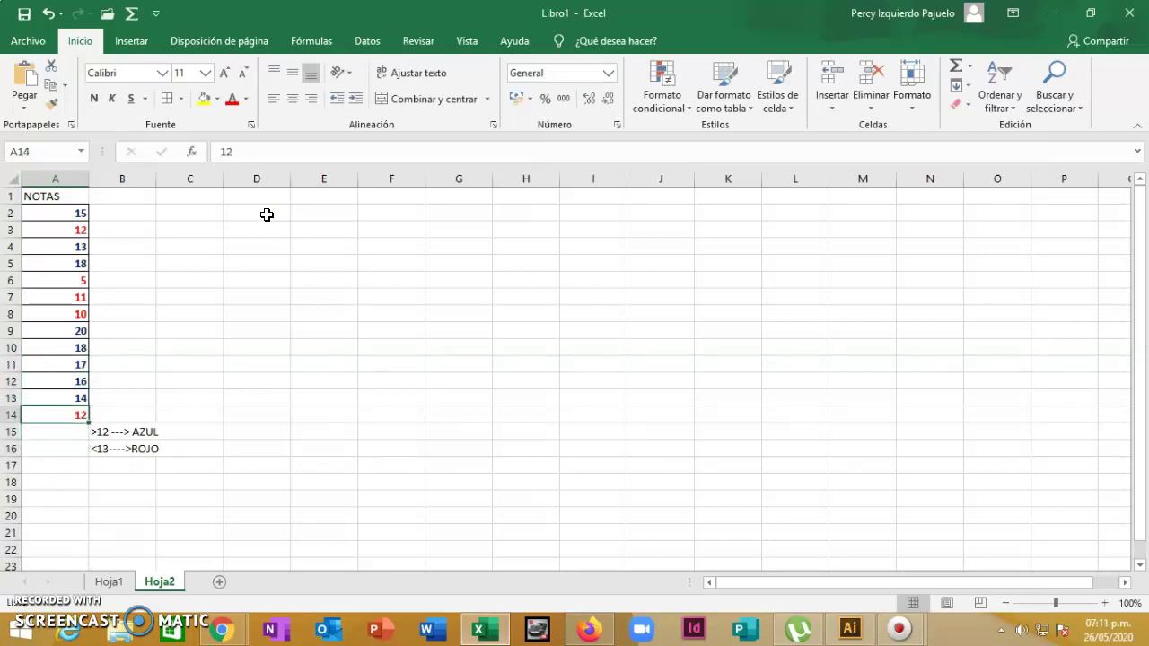
key(Right)
key(Up)
key(Up)
key(Right)
key(Up)
key(Right)
key(Up)
key(Up)
key(Up)
key(Up)
key(Left)
key(Up)
key(Left)
key(Up)
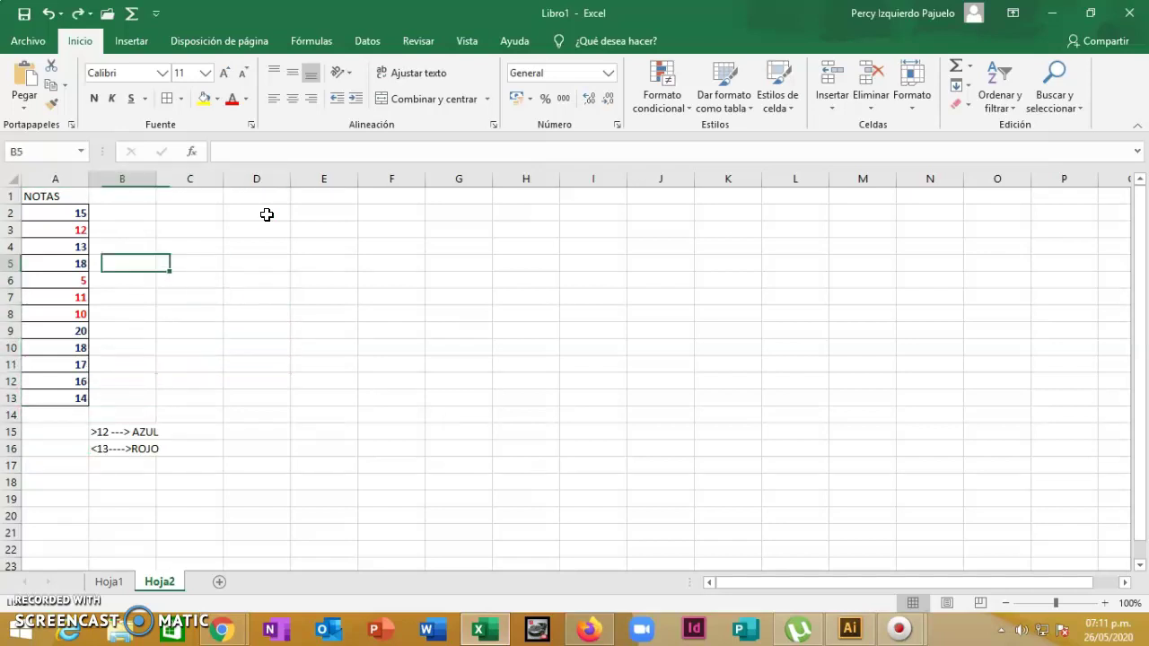
- Test the colour rules by entering 10 in A2, and set the cell back to 15
key(Left)
key(Up)
key(Up)
key(Up)
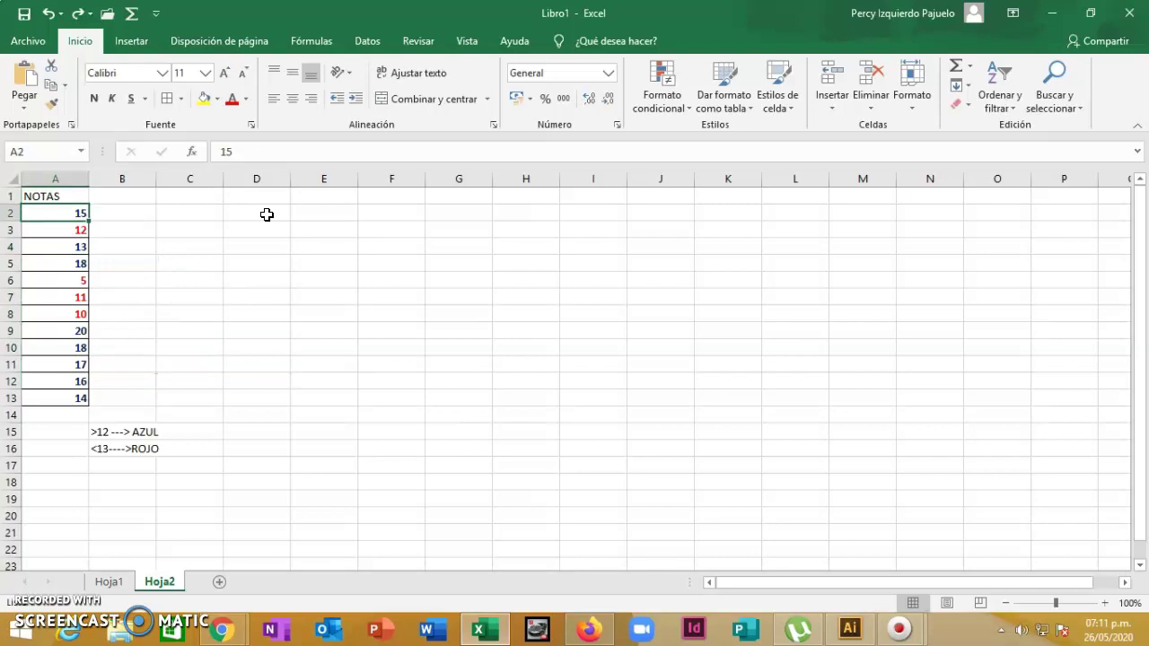
text(10)
key(Return)
key(Up)
text(15)
key(Return)
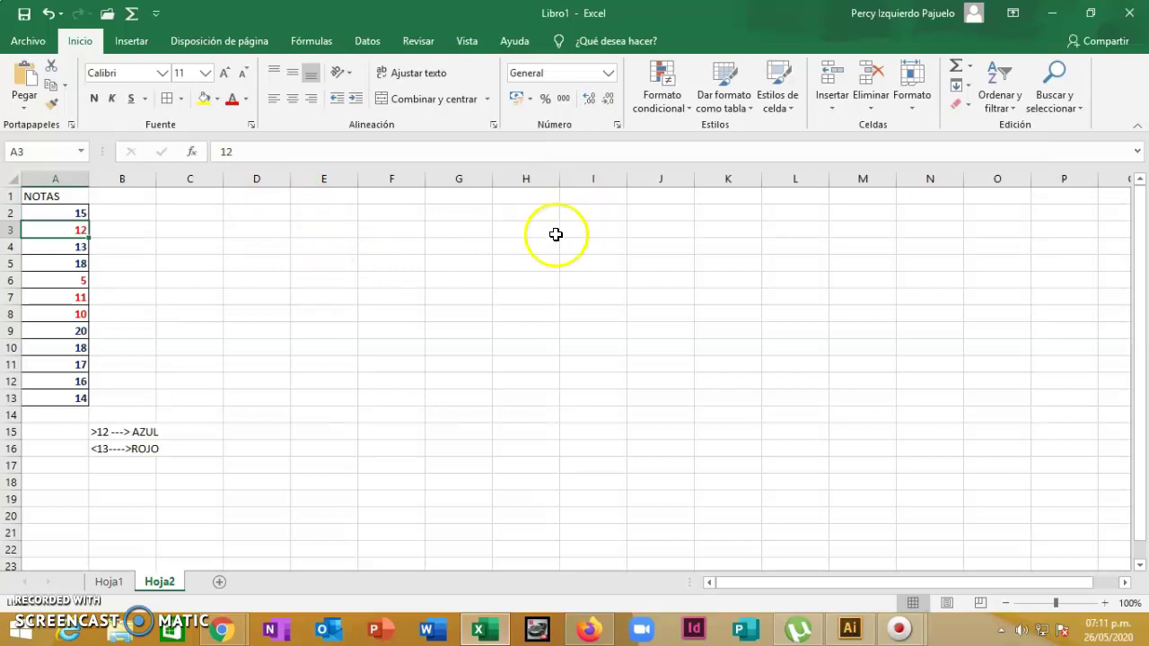
- Review the conditional formatting rules that apply to A2:A13
drag(76, 214, 79, 397)
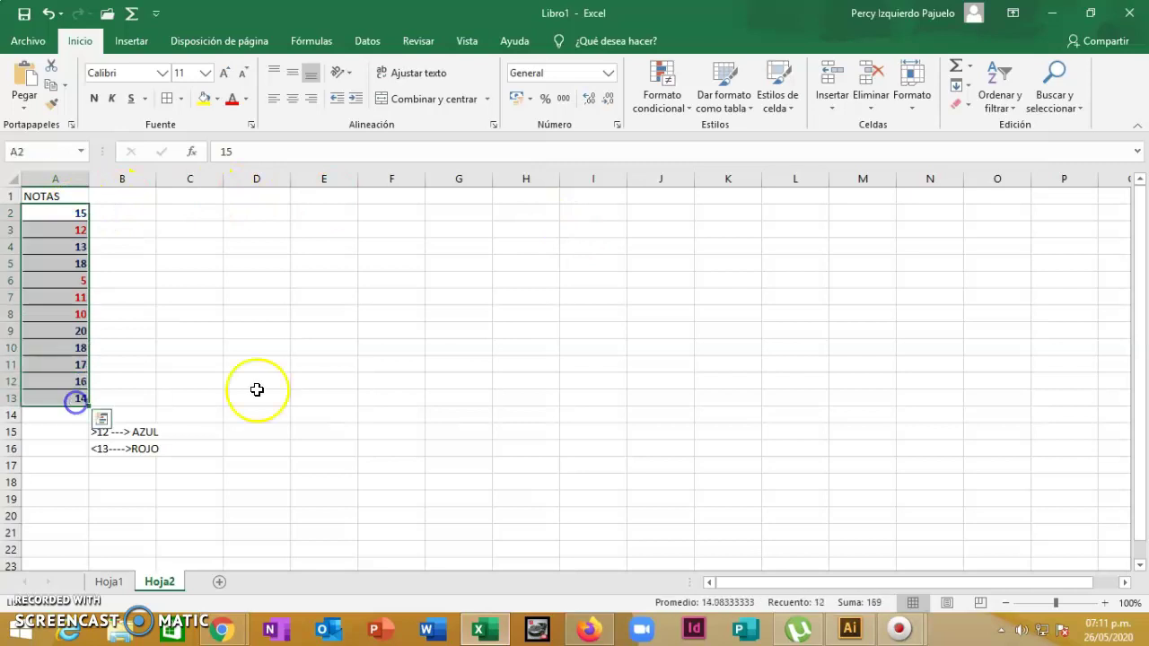
click(675, 112)
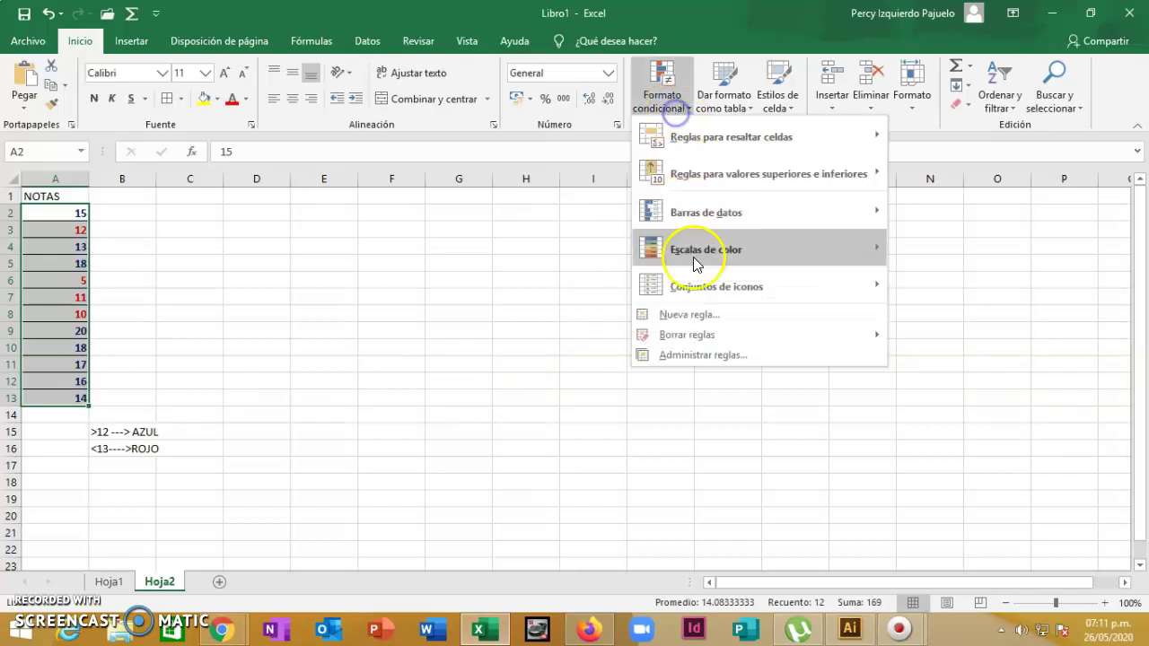
click(702, 361)
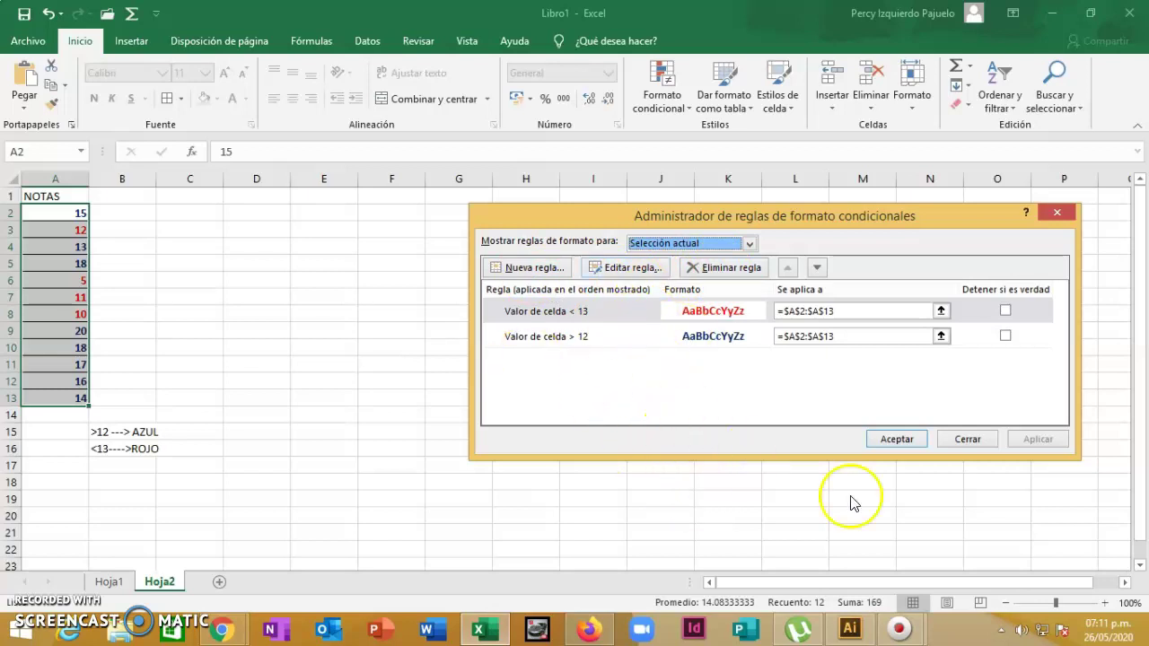
click(910, 445)
- Enter the heading NOTAS in D1 and the grades 20, 18, 17, 15, 13, 12, 10 and 5 in D2 to D9
click(257, 197)
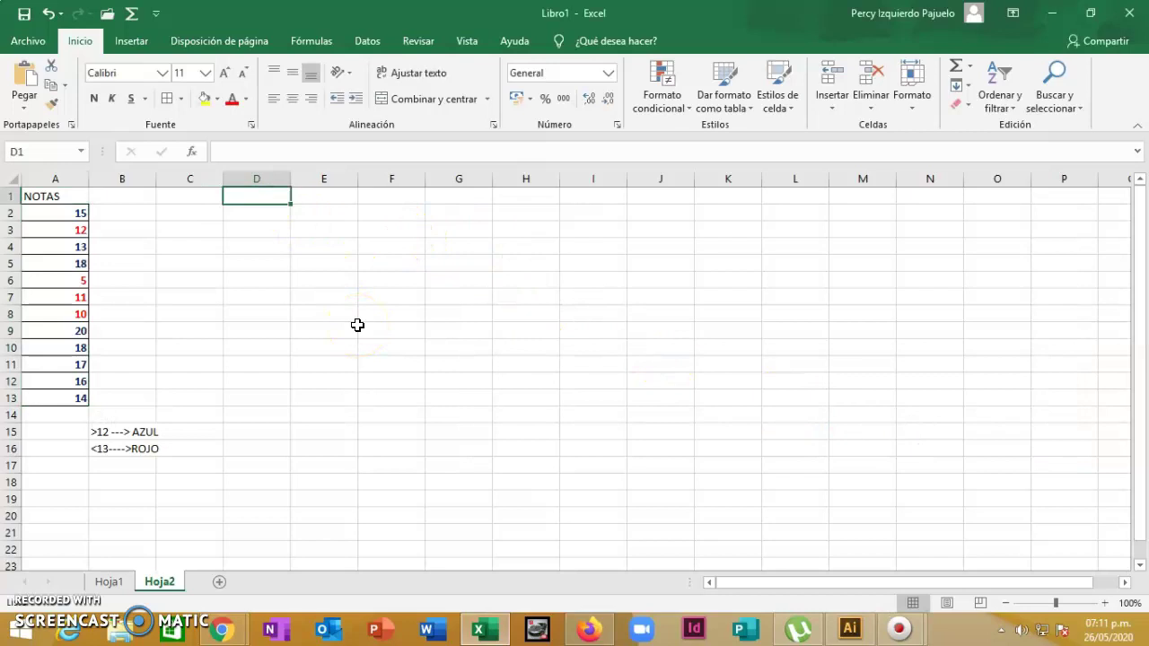
text(N)
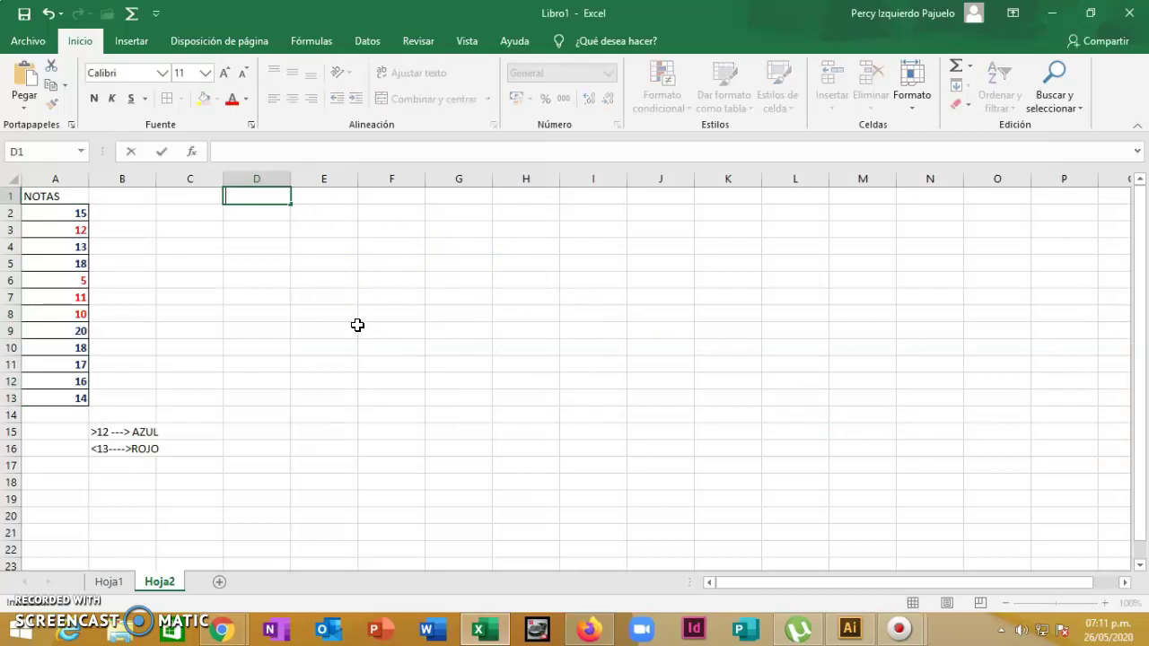
text(OTAS)
key(Return)
text(20)
key(Return)
text(18)
key(Return)
text(17)
key(Return)
text(15)
key(Return)
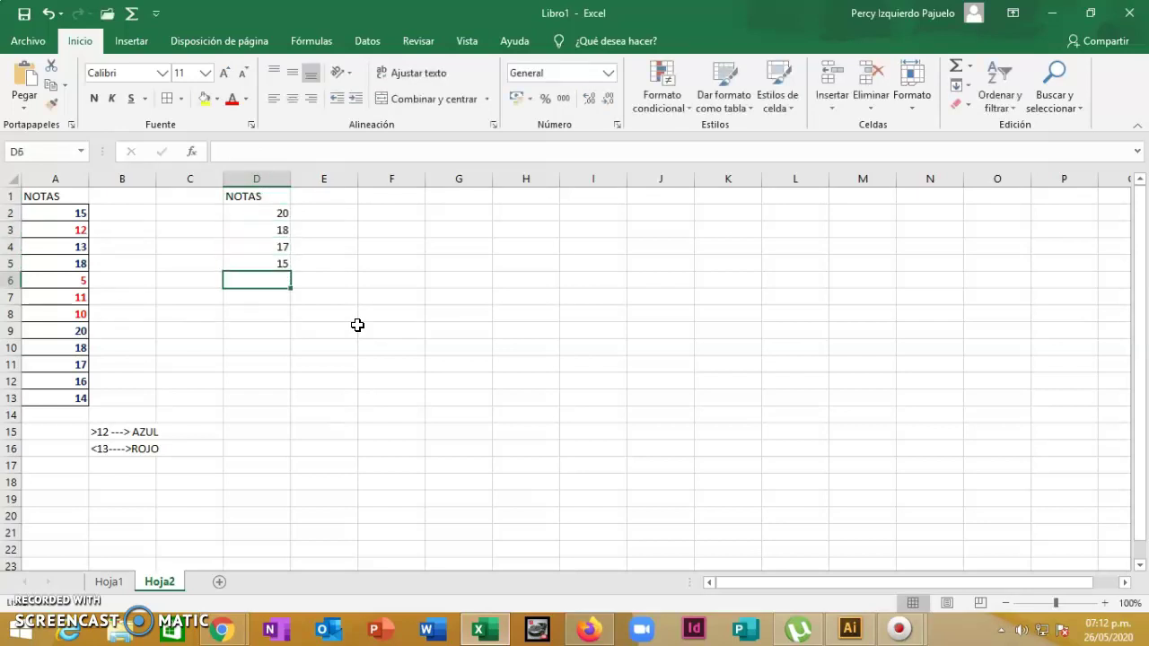
text(13)
key(Return)
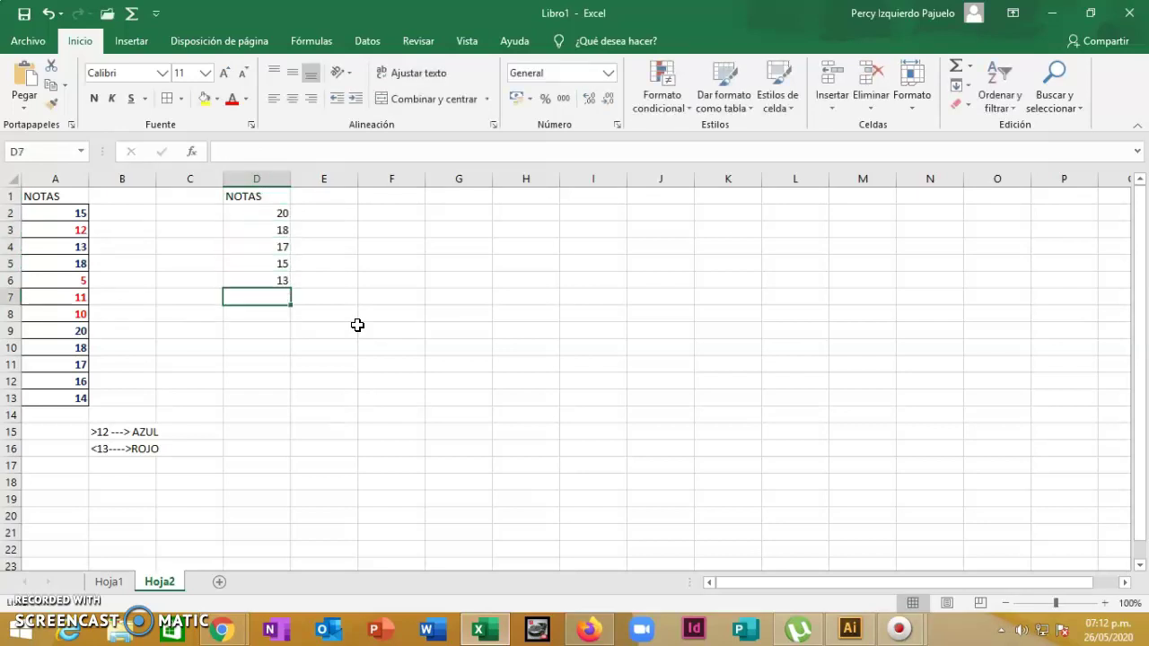
text(12)
key(Return)
text(10)
key(Return)
text(5)
key(Return)
click(391, 179)
- Apply light blue gradient data bars to the grades in D2:D9
drag(285, 212, 287, 330)
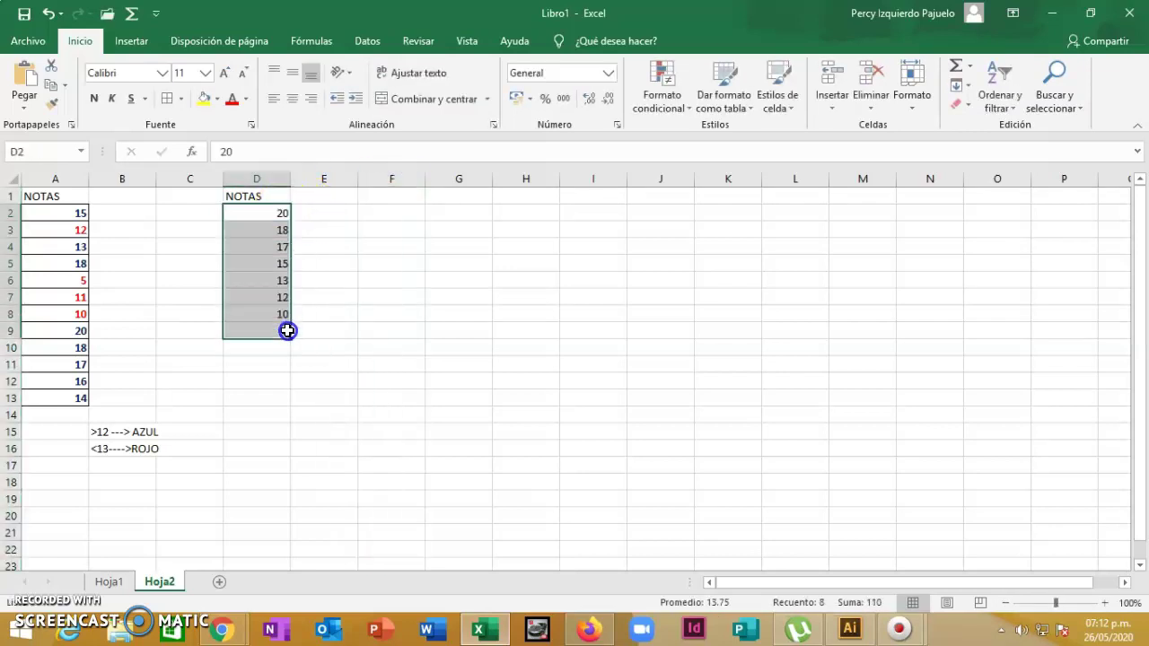
click(662, 99)
mouse_move(789, 214)
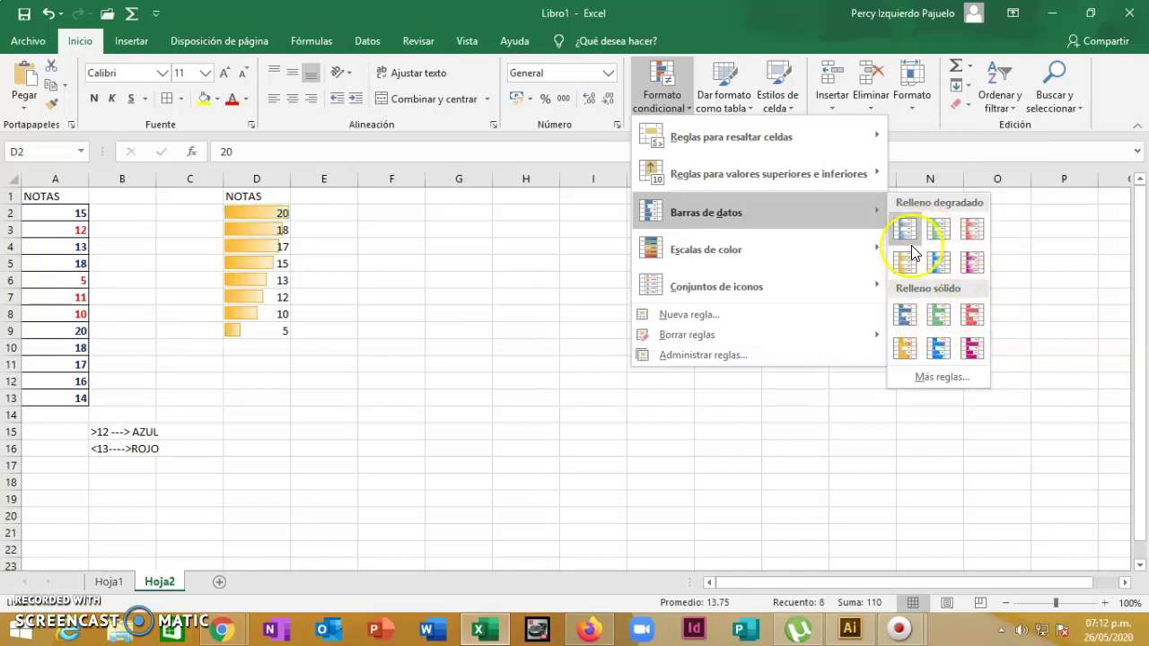
mouse_move(842, 291)
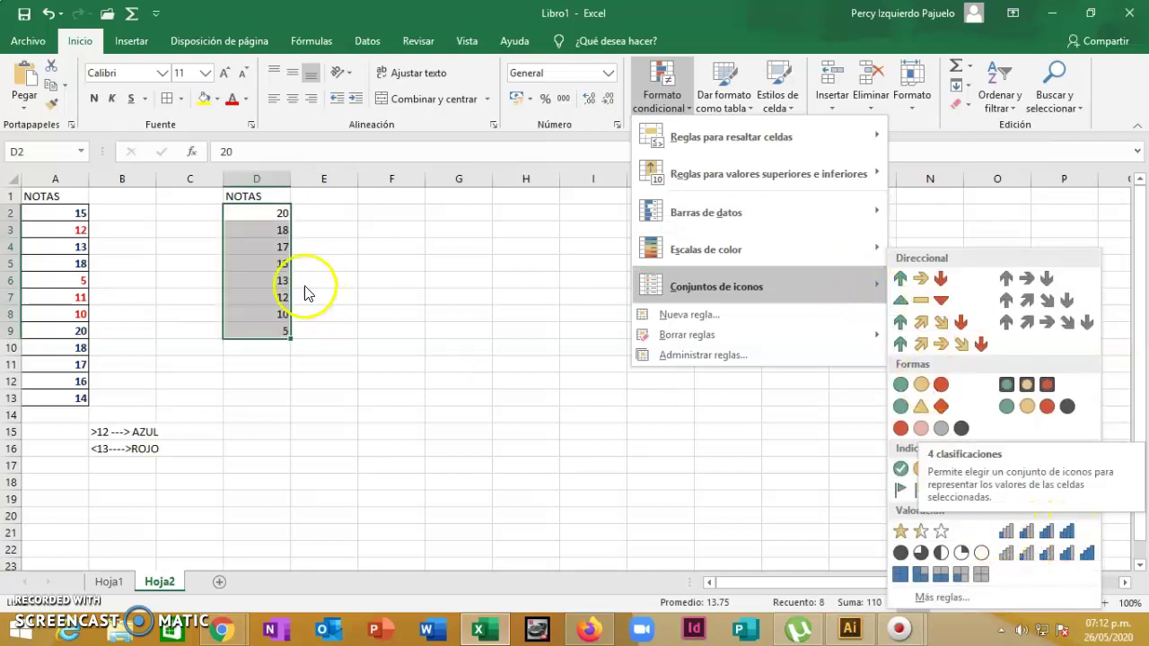
mouse_move(718, 211)
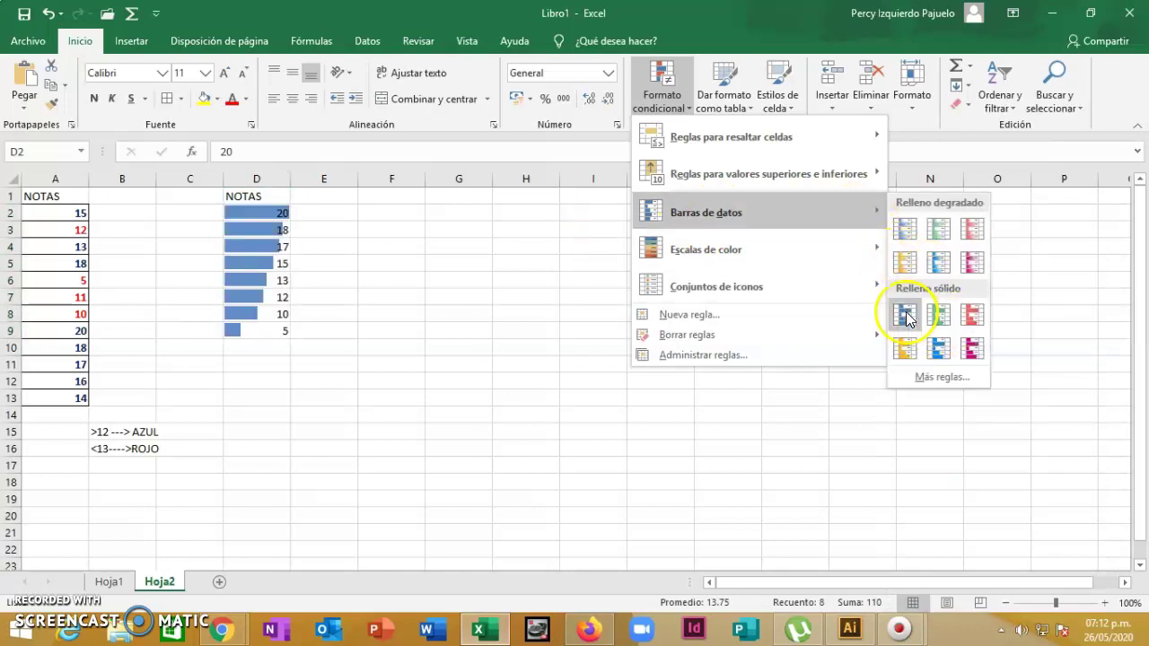
click(936, 264)
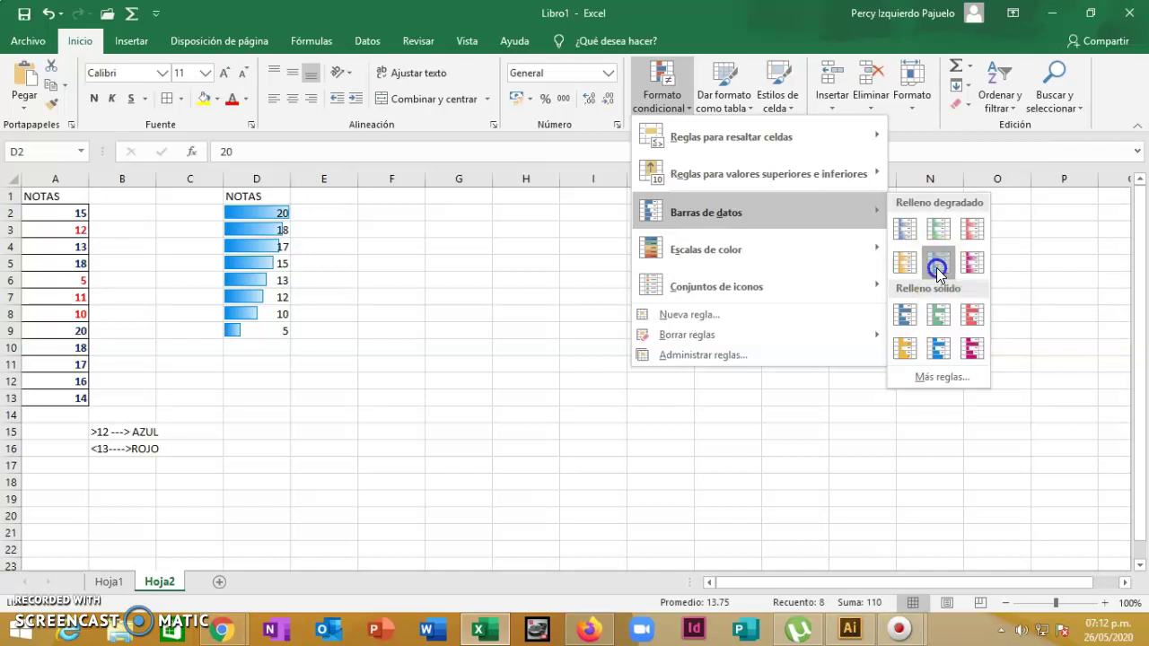
click(367, 357)
- Set the grade in D9 to 19
click(283, 332)
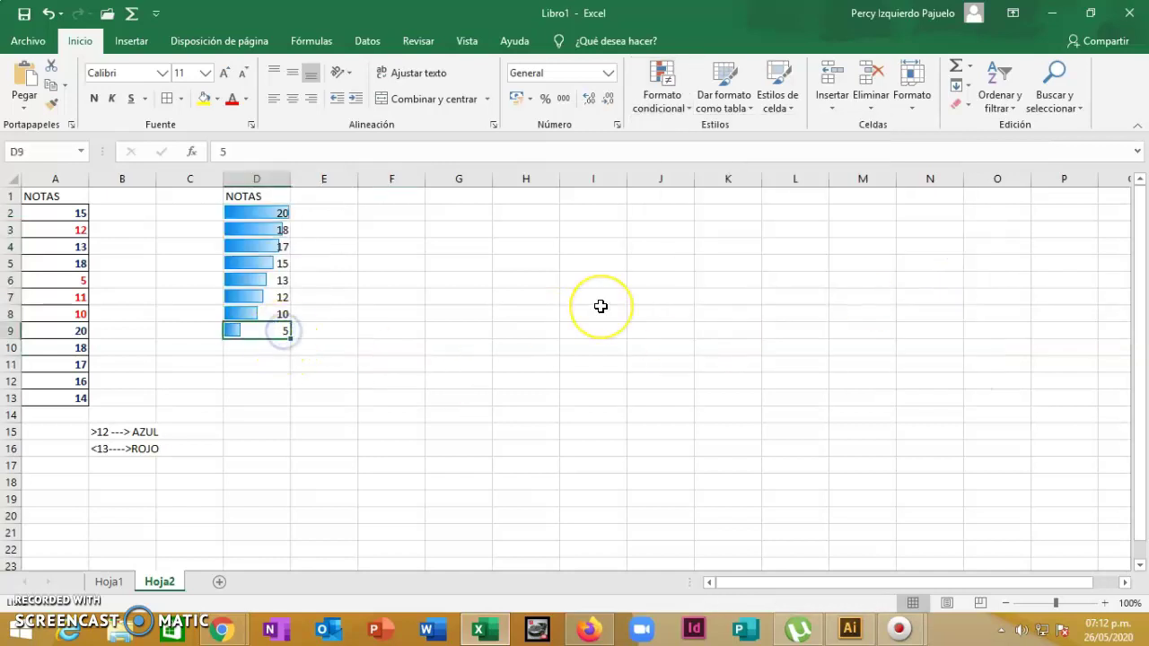
text(19)
key(Return)
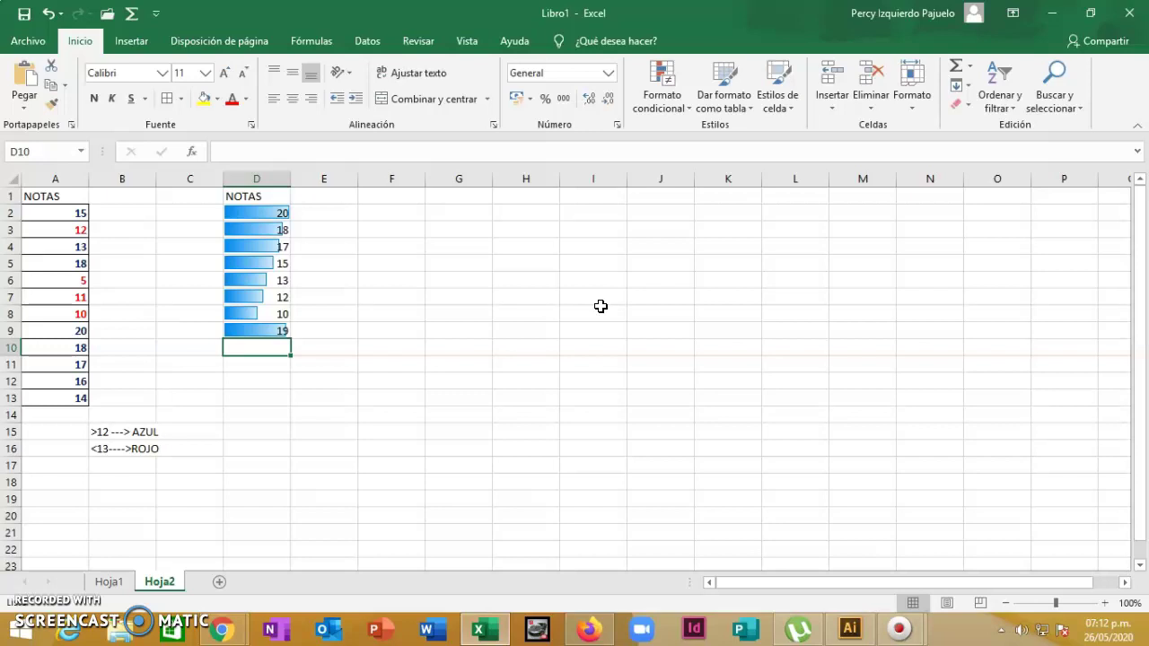
- Apply the five-level signal-bar rating icon set to the grades in A2:A13
drag(51, 213, 45, 400)
click(664, 106)
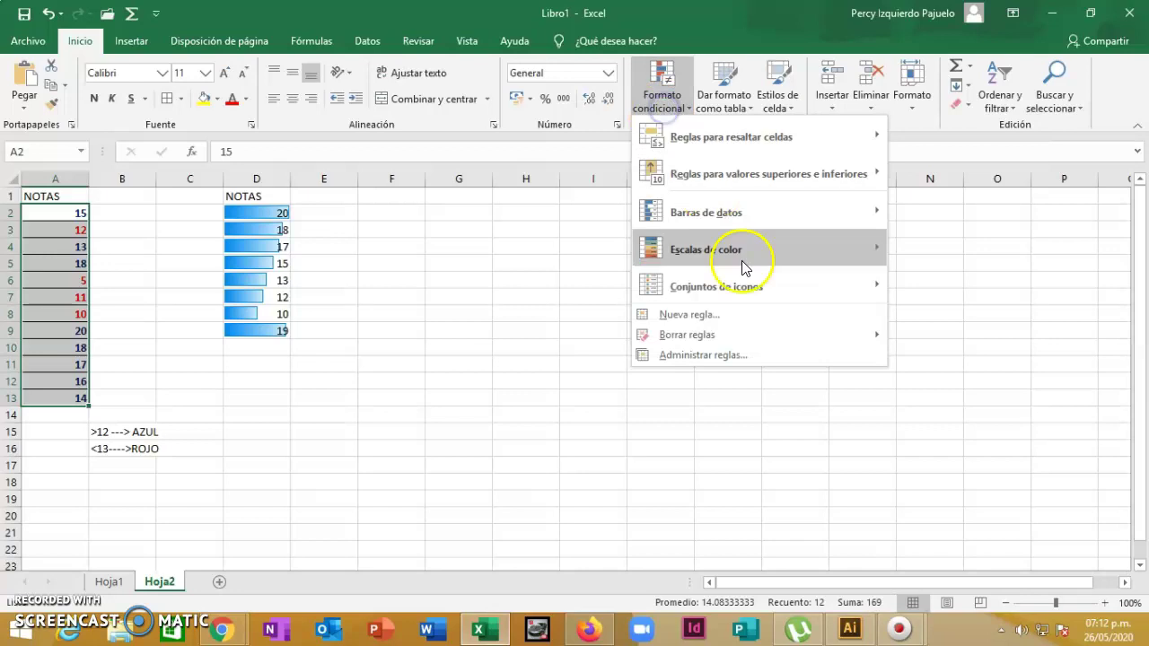
mouse_move(772, 292)
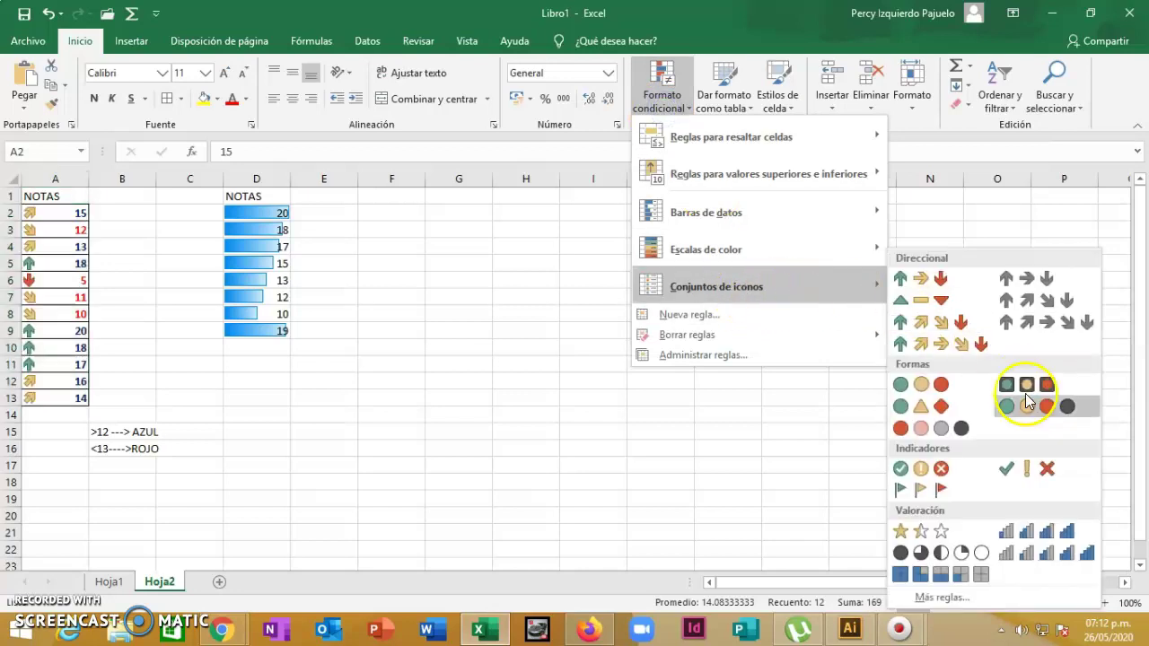
click(1052, 557)
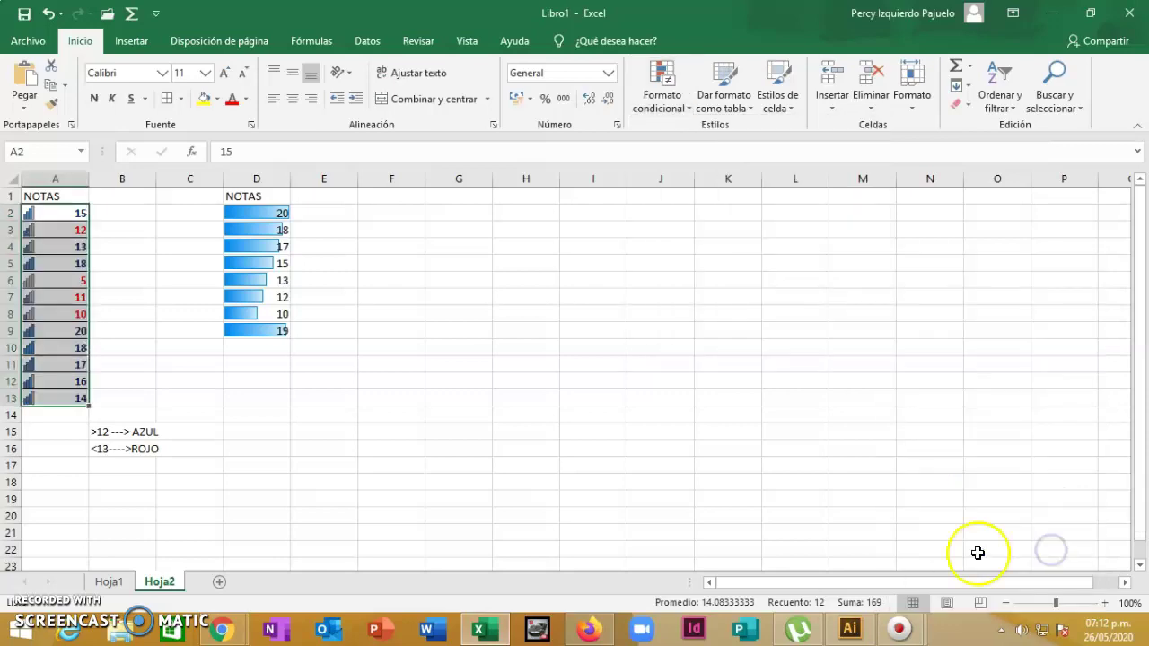
click(526, 339)
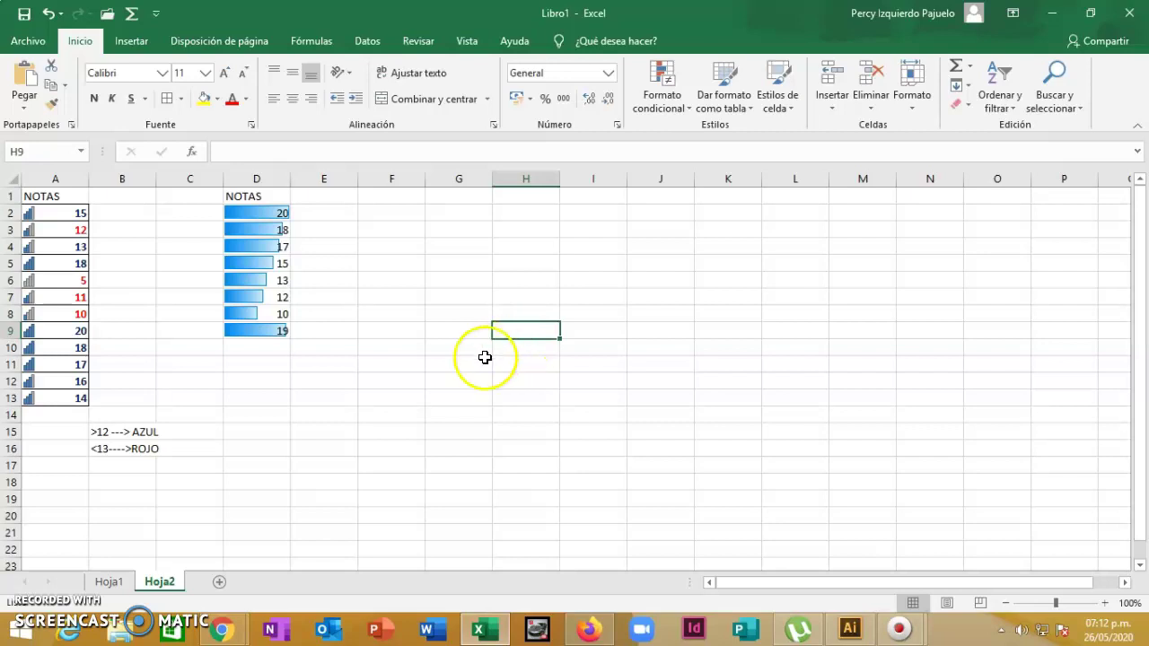
- Add a new worksheet and enter the headings INGRESOS in A1 and EGRESOS in B1
click(219, 582)
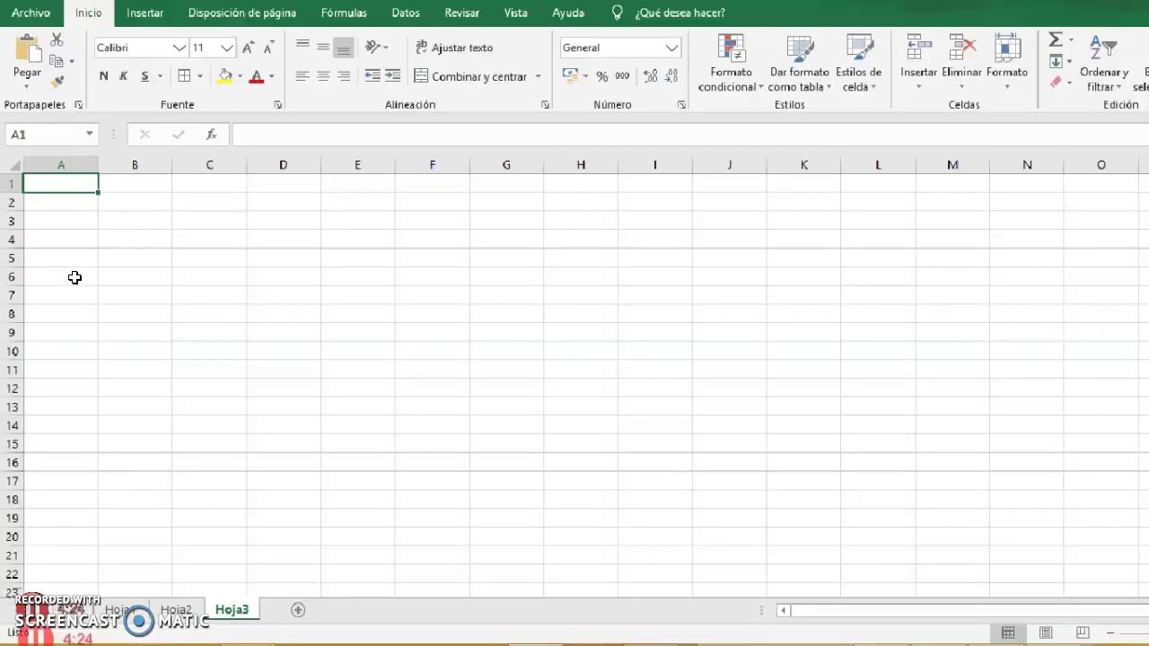
text(INGRESOS)
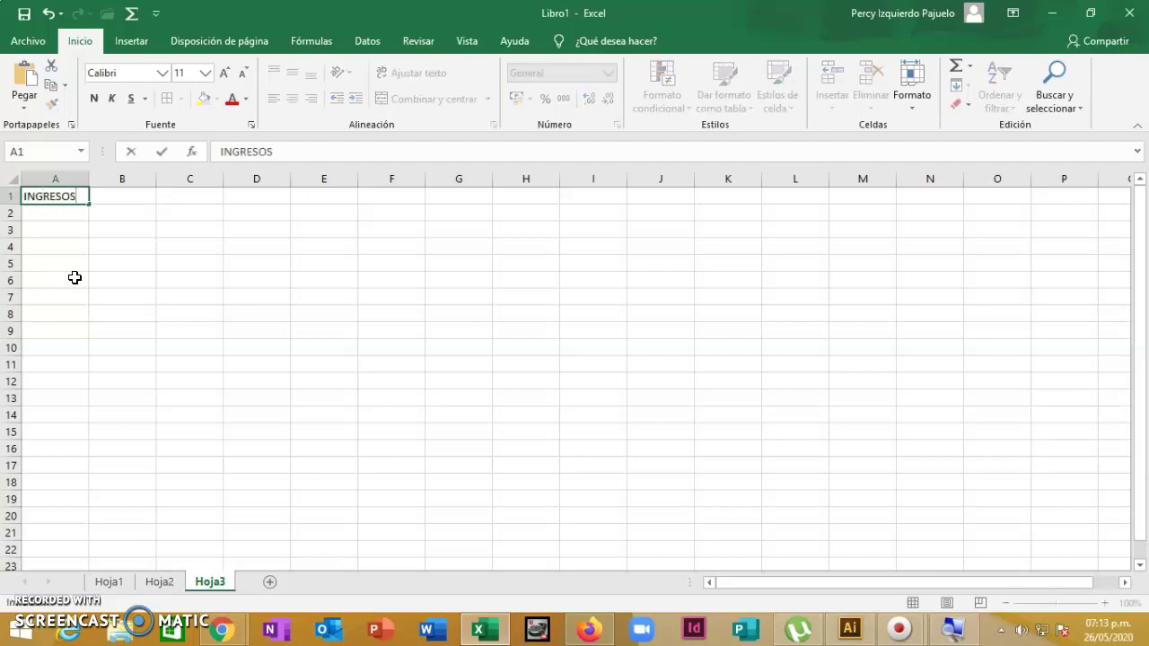
key(Tab)
text(EGRESOS)
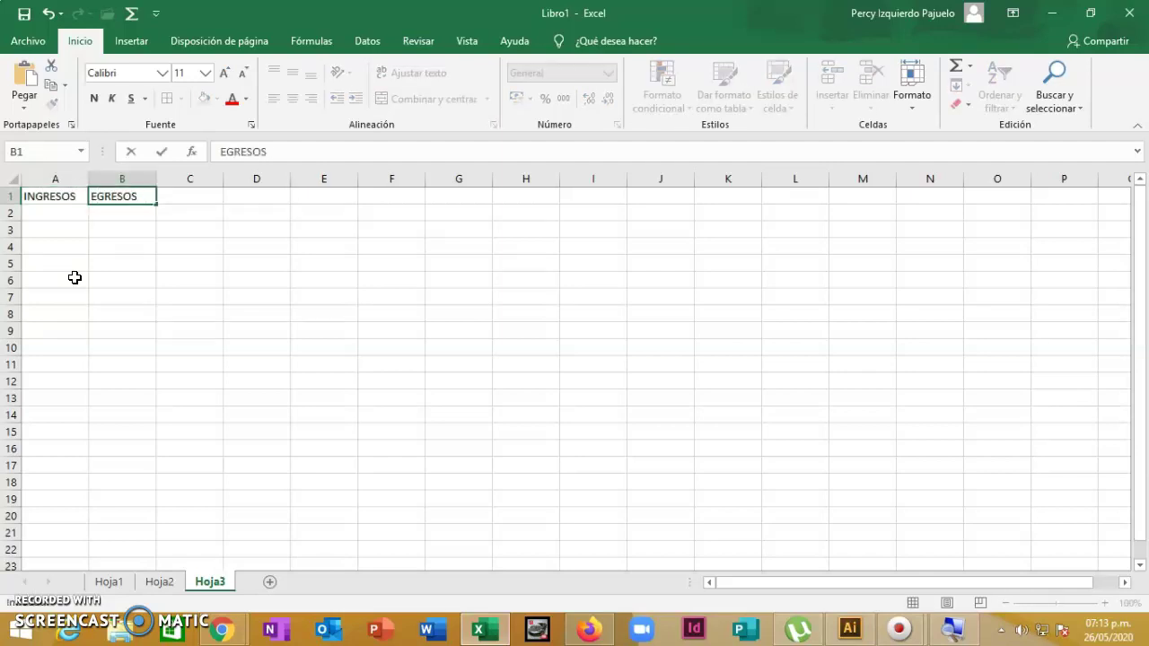
key(Return)
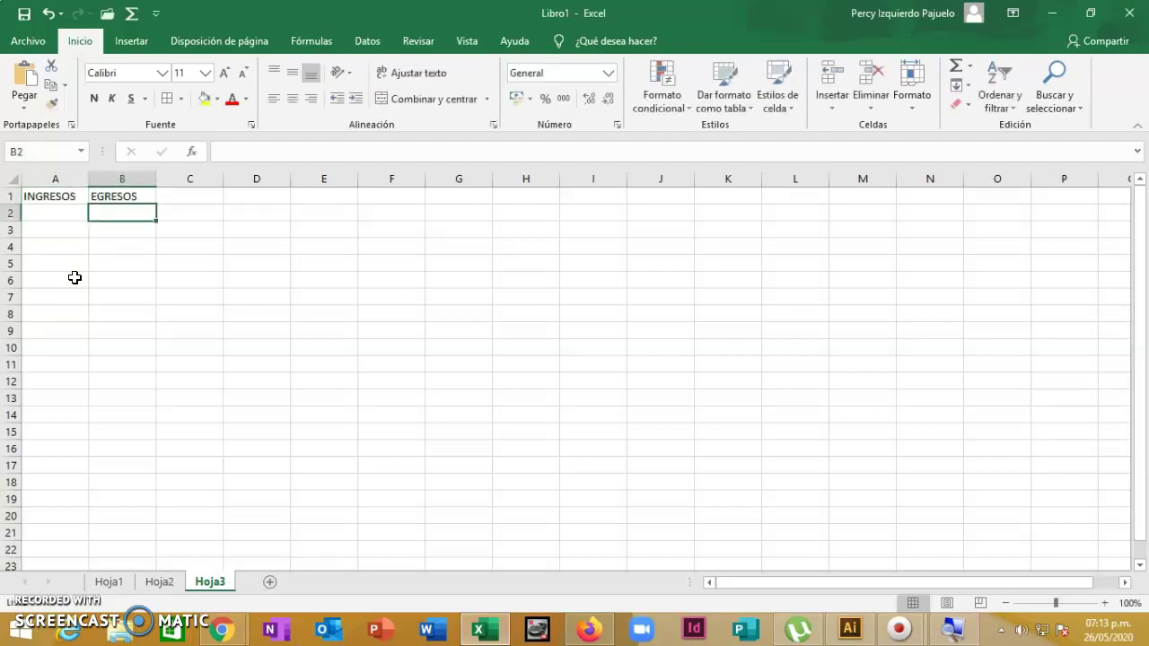
- Enter the income values 1500, 2000, 1800, 1400, 2200, 3200, 3000, 1900 and 1700 in A2 to A10
text(1500)
key(Return)
text(2000)
key(Return)
text(1800)
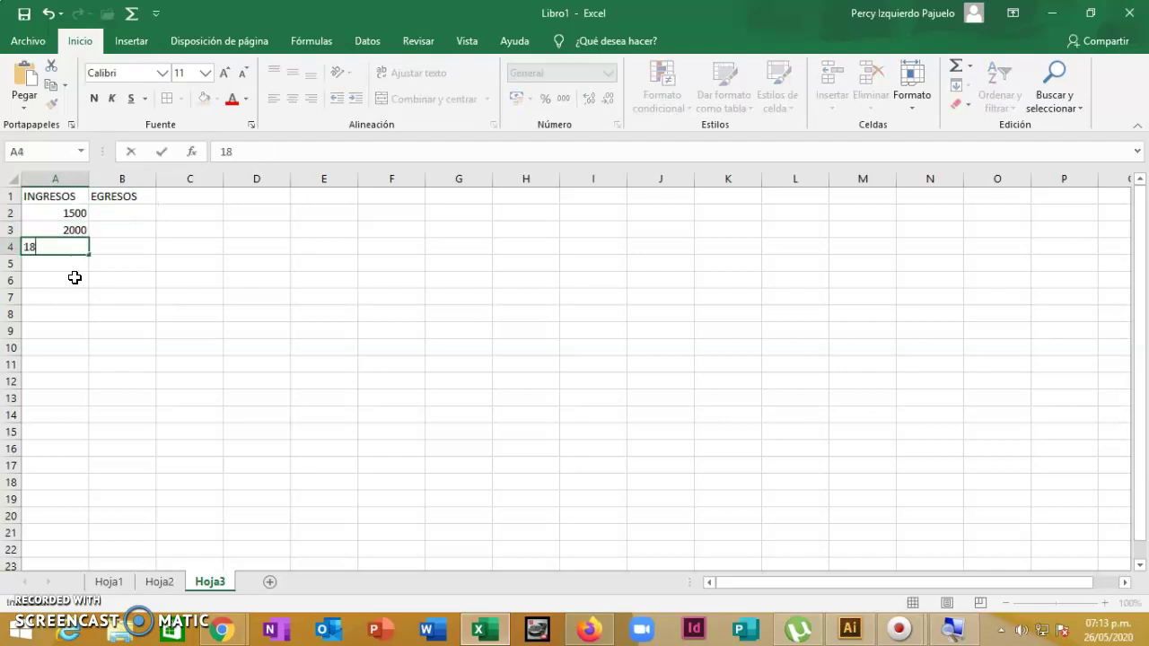
key(Return)
text(1400)
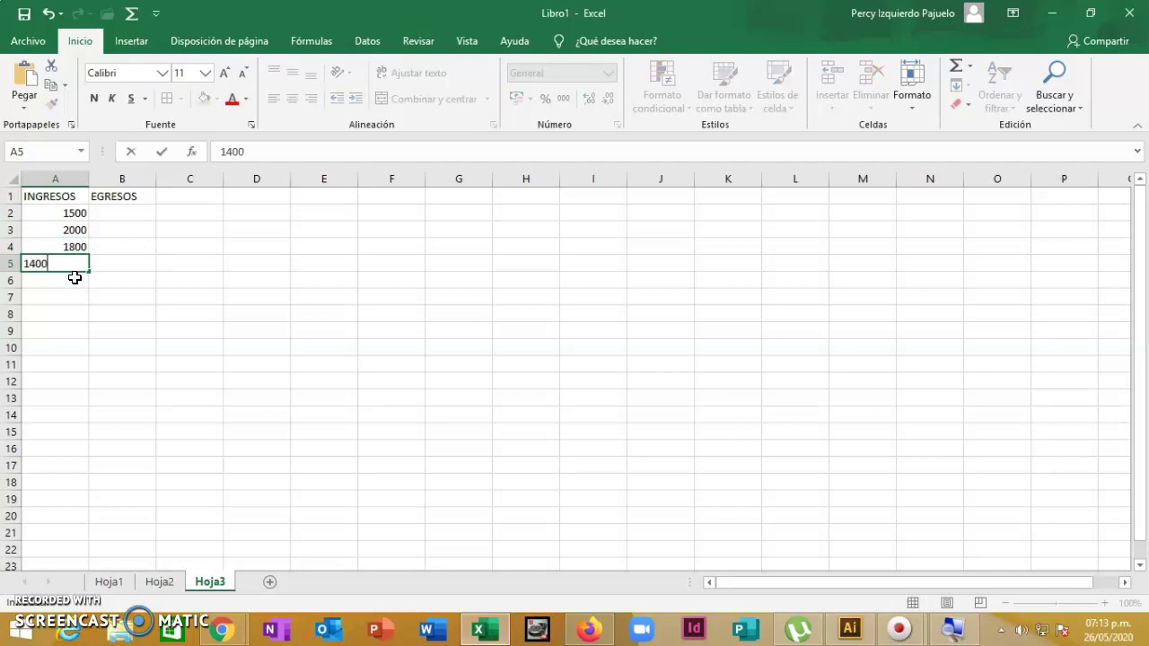
key(Return)
text(2200)
key(Return)
text(3200)
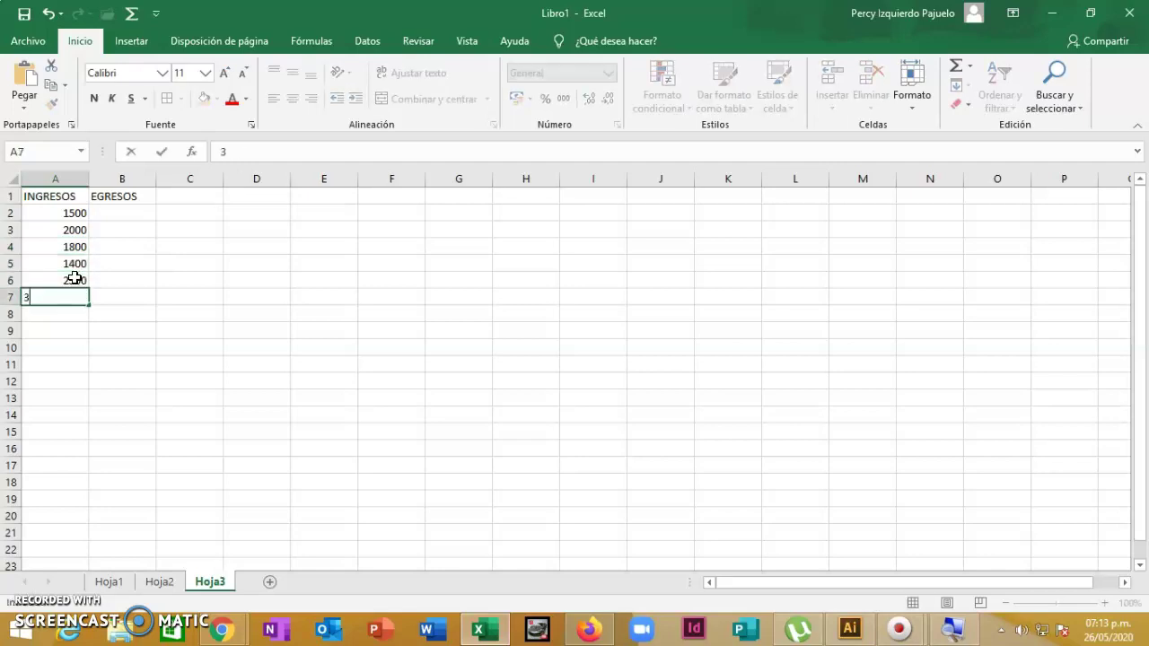
key(Return)
text(3000)
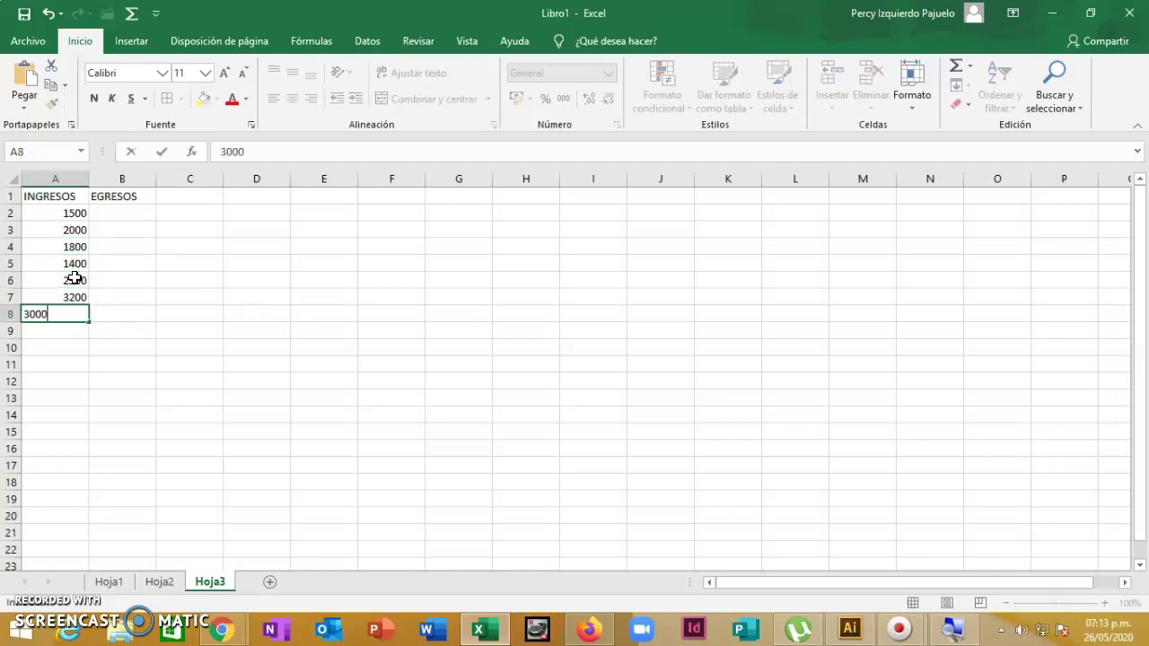
key(Return)
text(1900)
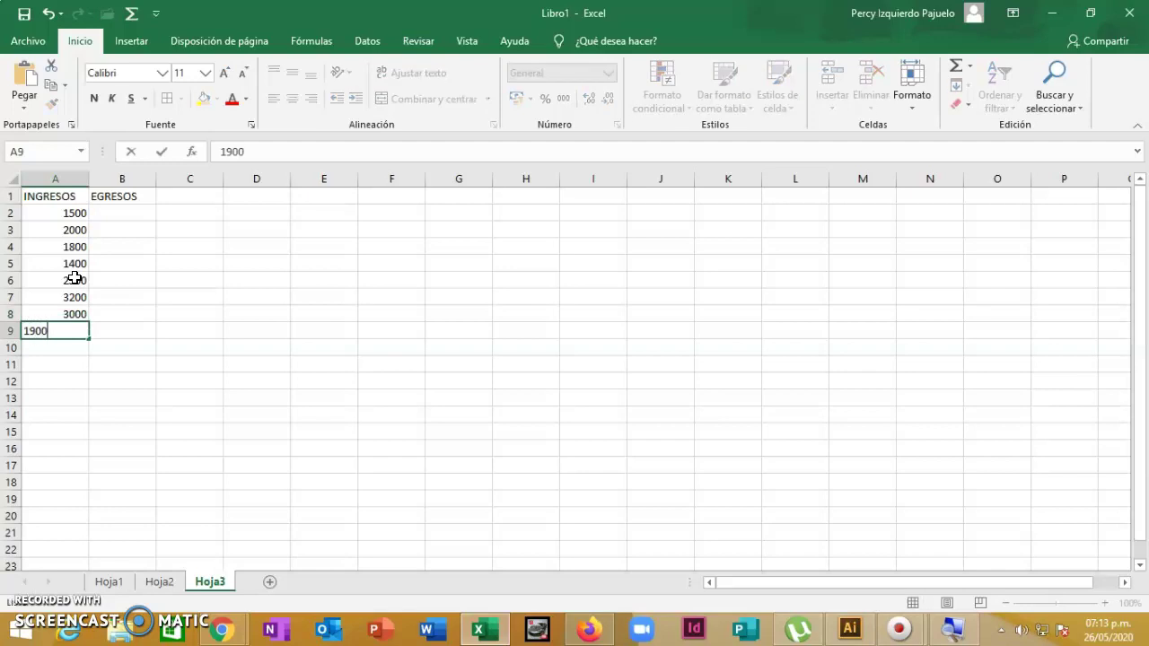
key(Return)
text(1700)
key(Return)
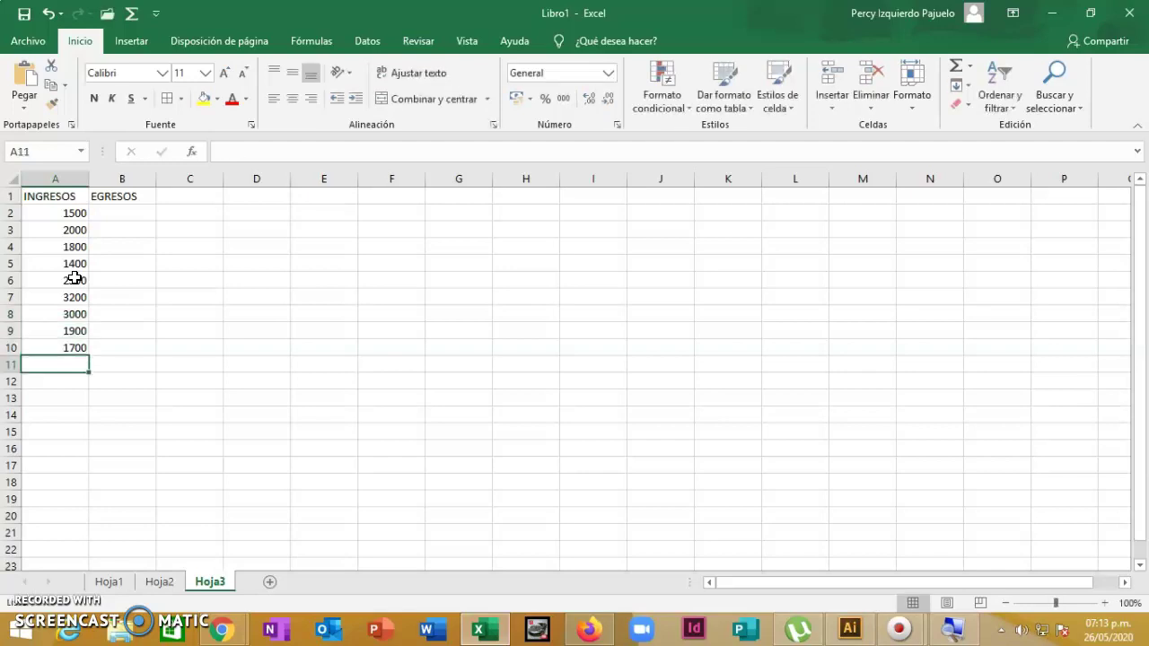
- Enter the expense values 1000, 1800, 1800, 2000, 1500, 2500, 1800, 2000 and 1700 in B2 to B10
key(Right)
key(Up)
key(Up)
key(Up)
key(Up)
key(Up)
key(Up)
key(Up)
key(Up)
key(Up)
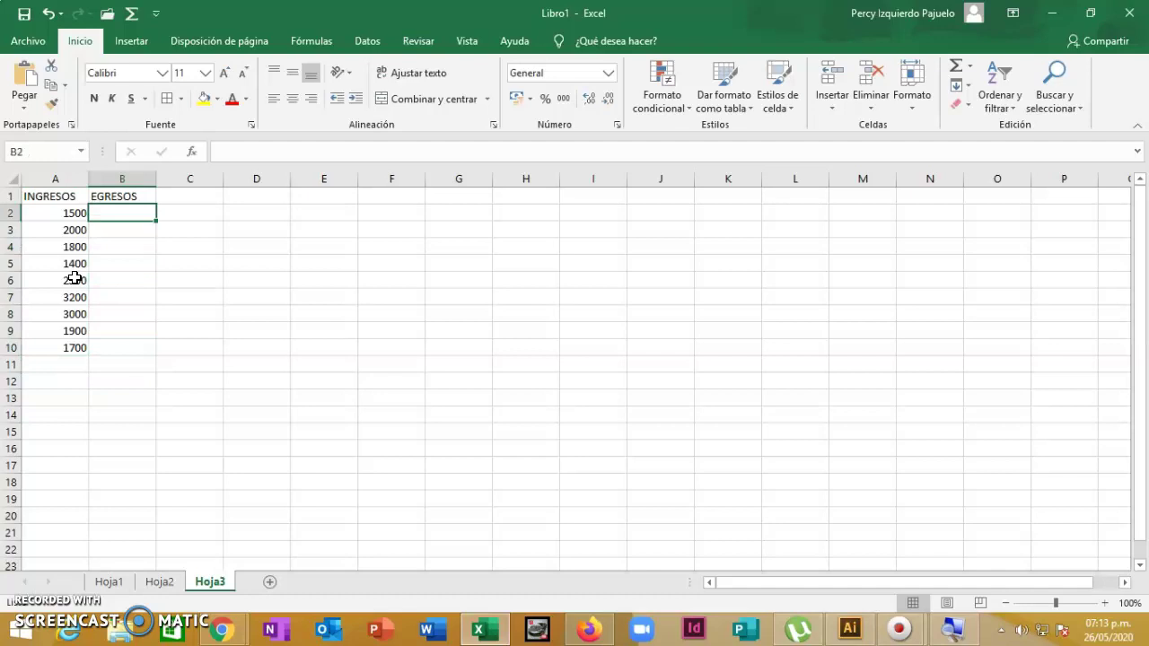
text(1000)
key(Return)
text(1800)
key(Return)
text(1800)
key(Return)
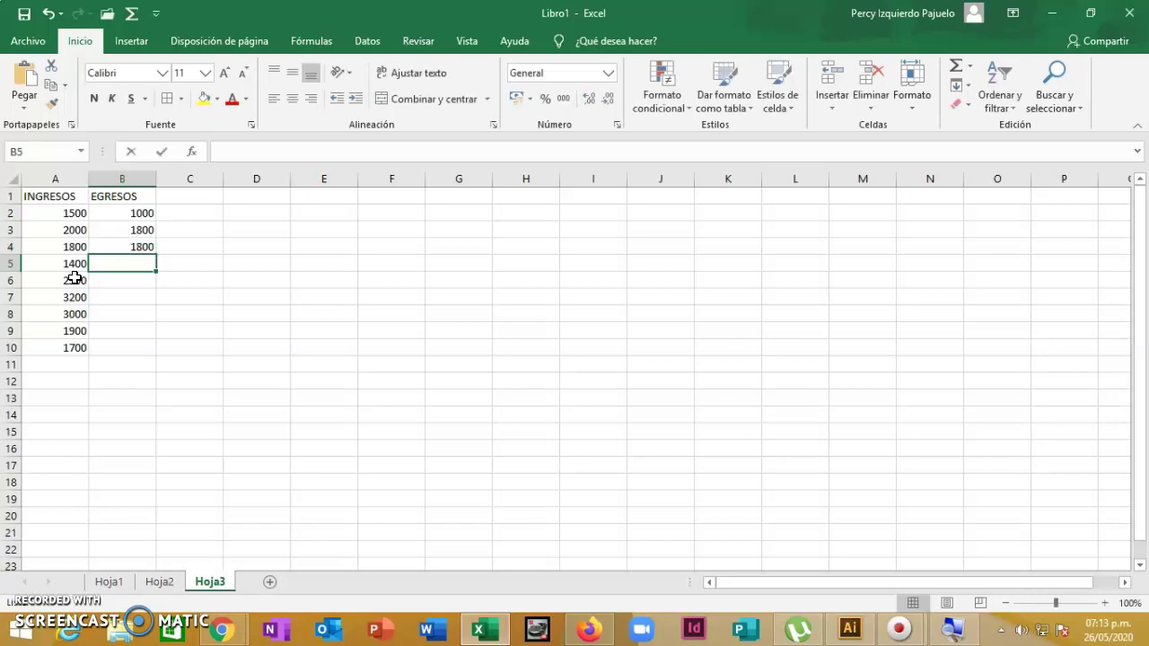
text(2000)
key(Return)
text(1500)
key(Return)
text(2500)
key(Return)
text(1800)
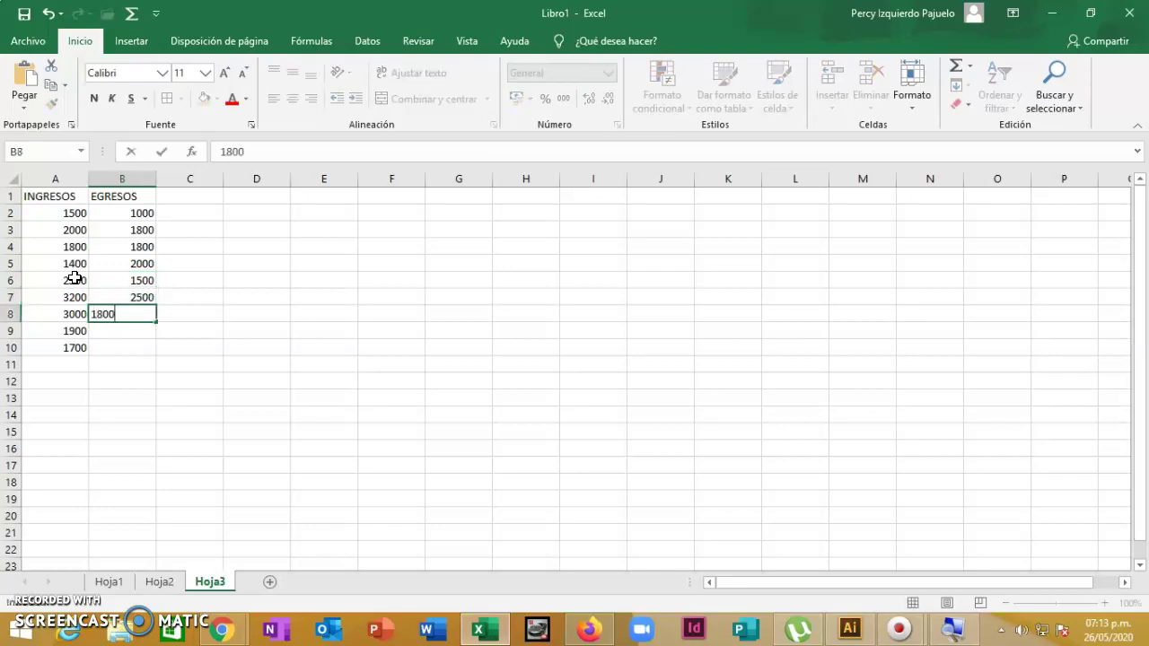
key(Return)
text(2000)
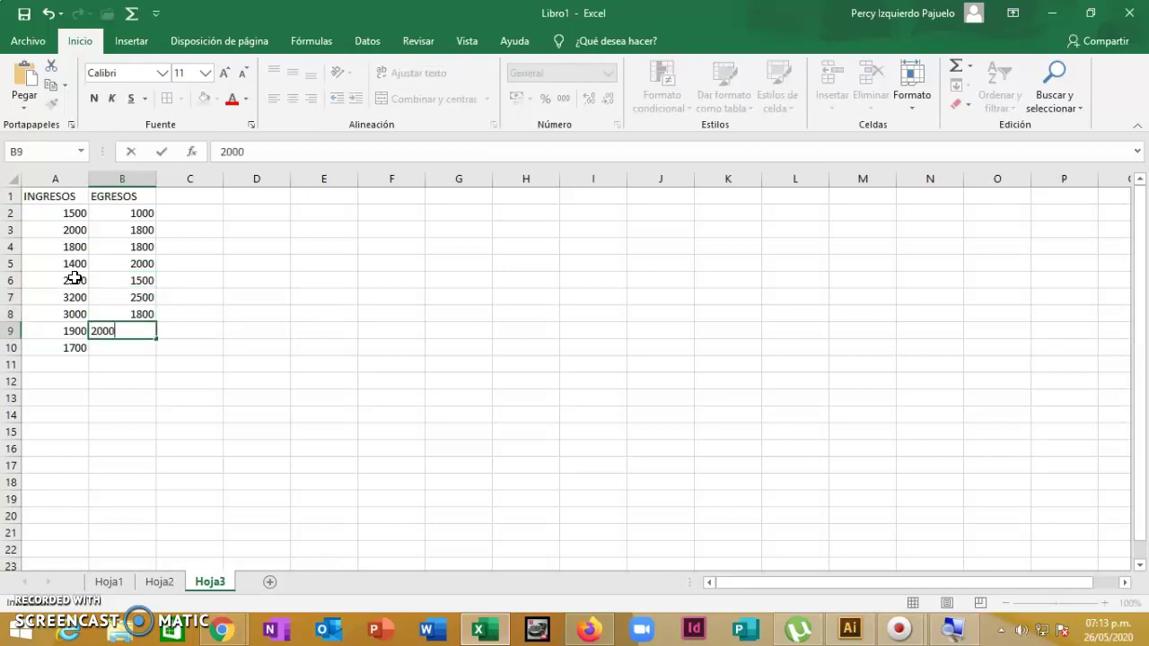
key(Return)
text(1700)
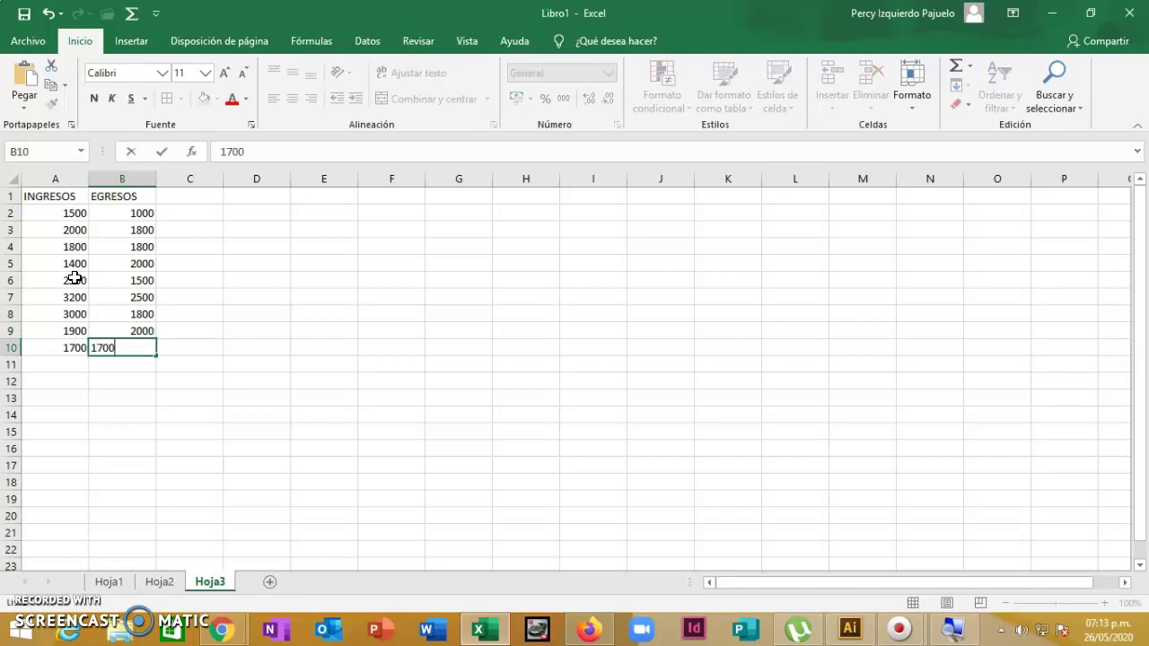
key(Return)
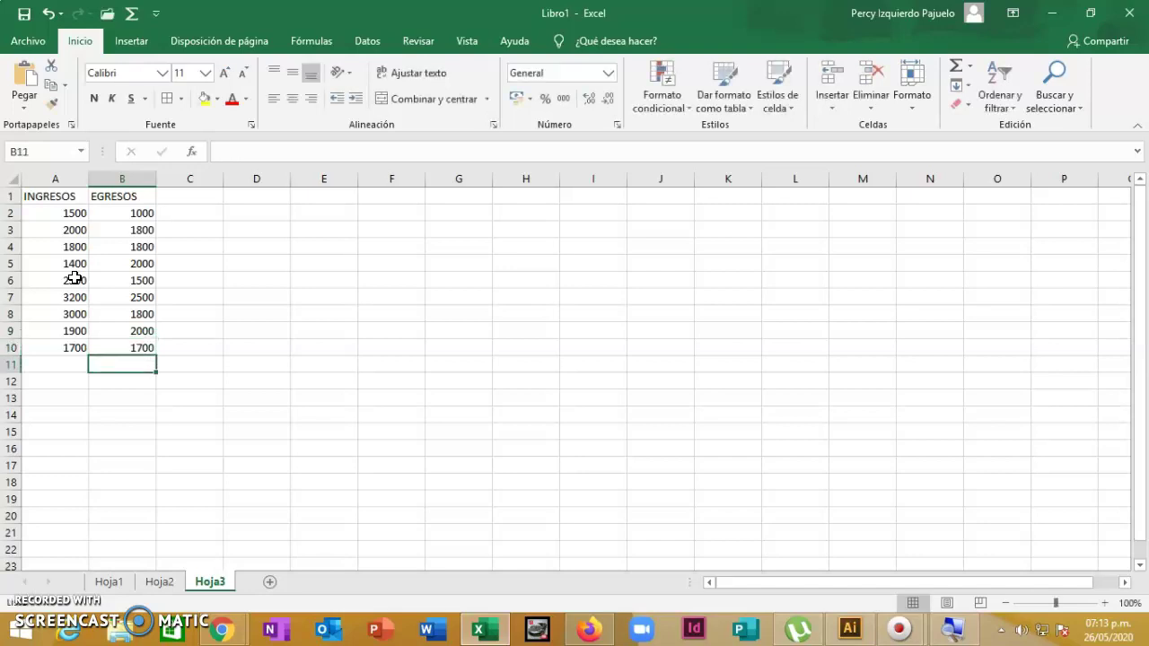
- Enter the heading UTILIDADES in C1
click(197, 196)
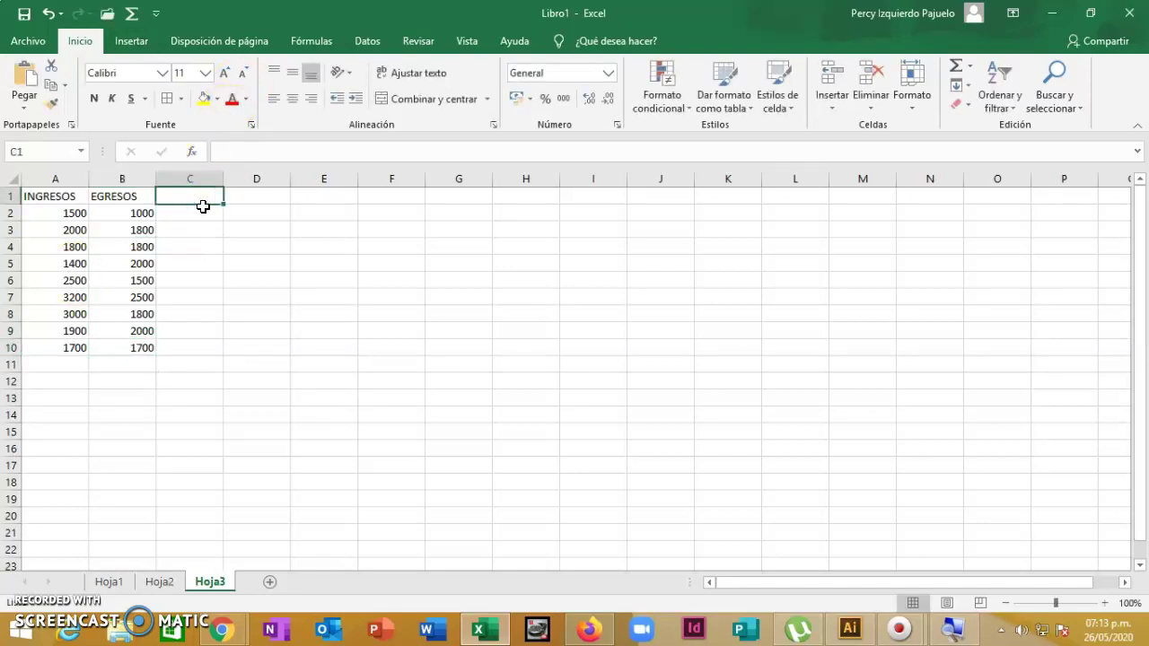
text(U)
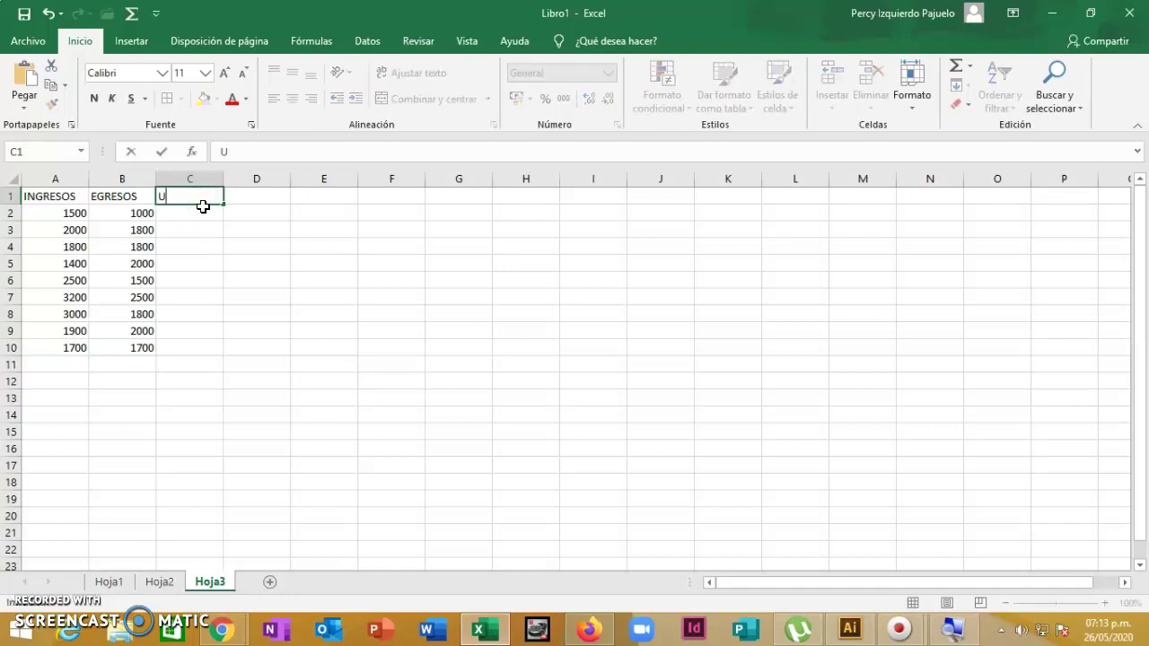
text(TILIDADES)
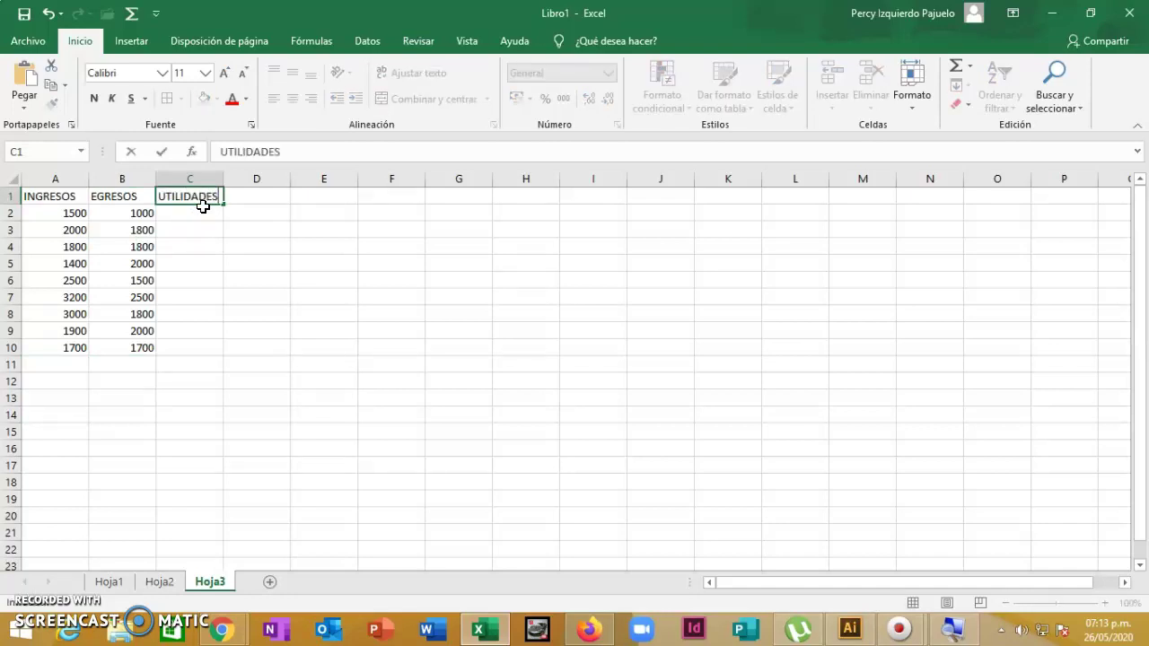
key(Return)
- Calculate the profit in C2 with the formula =A2-B2 and fill it down to C10
text(=)
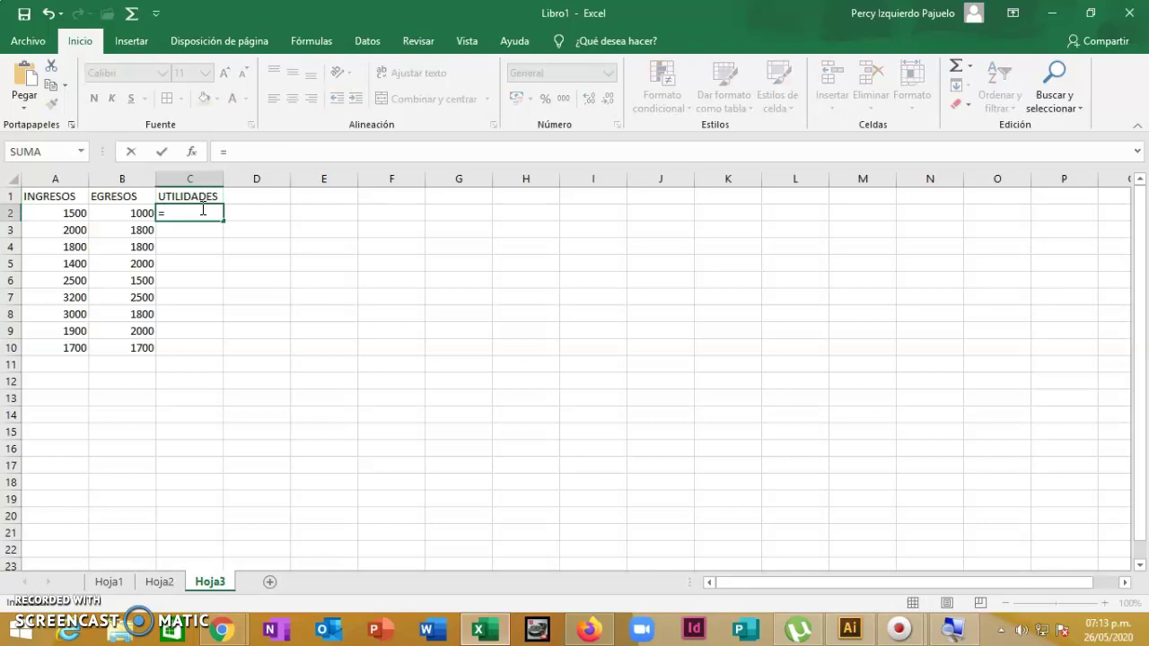
click(56, 211)
text(-)
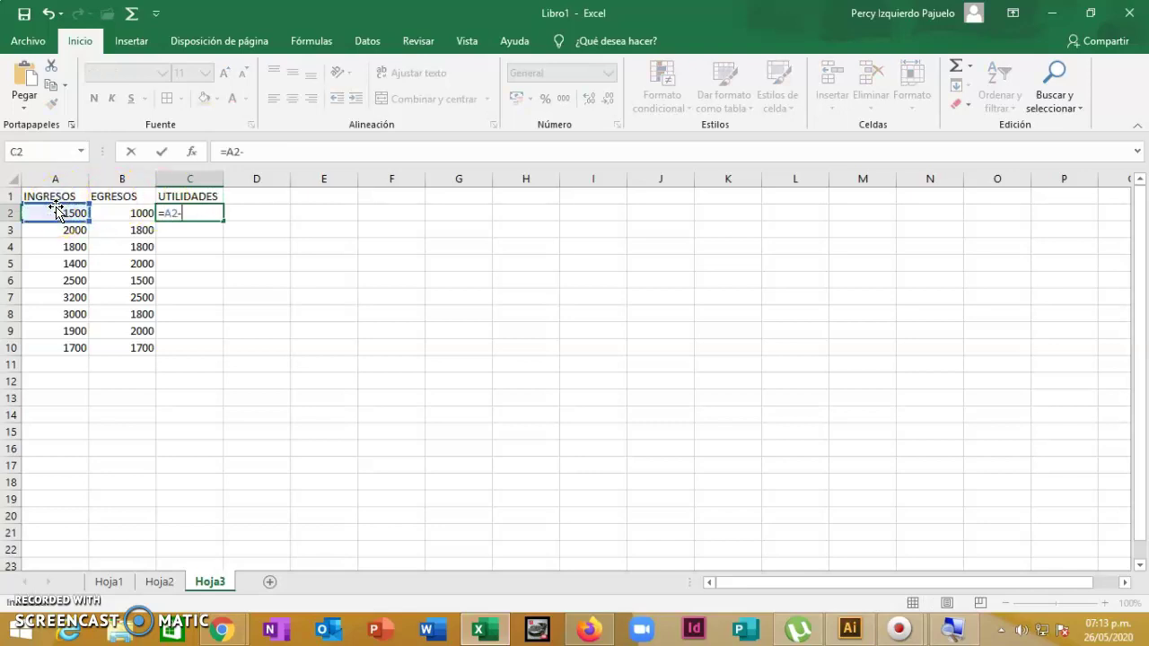
click(108, 200)
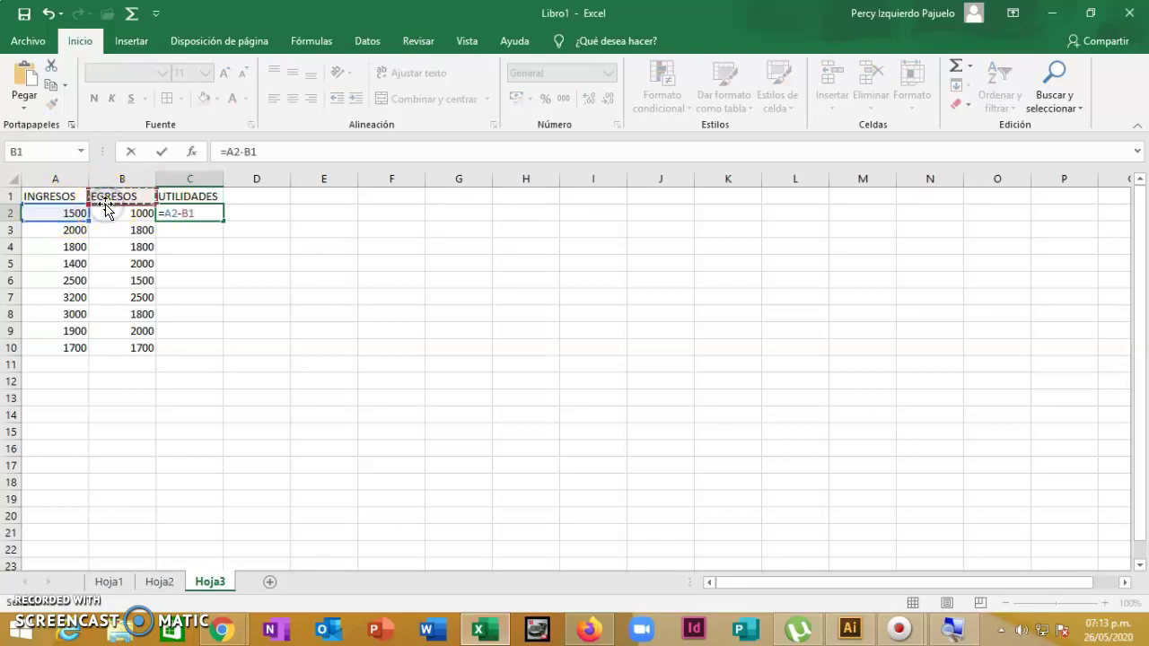
click(128, 215)
key(Return)
click(182, 215)
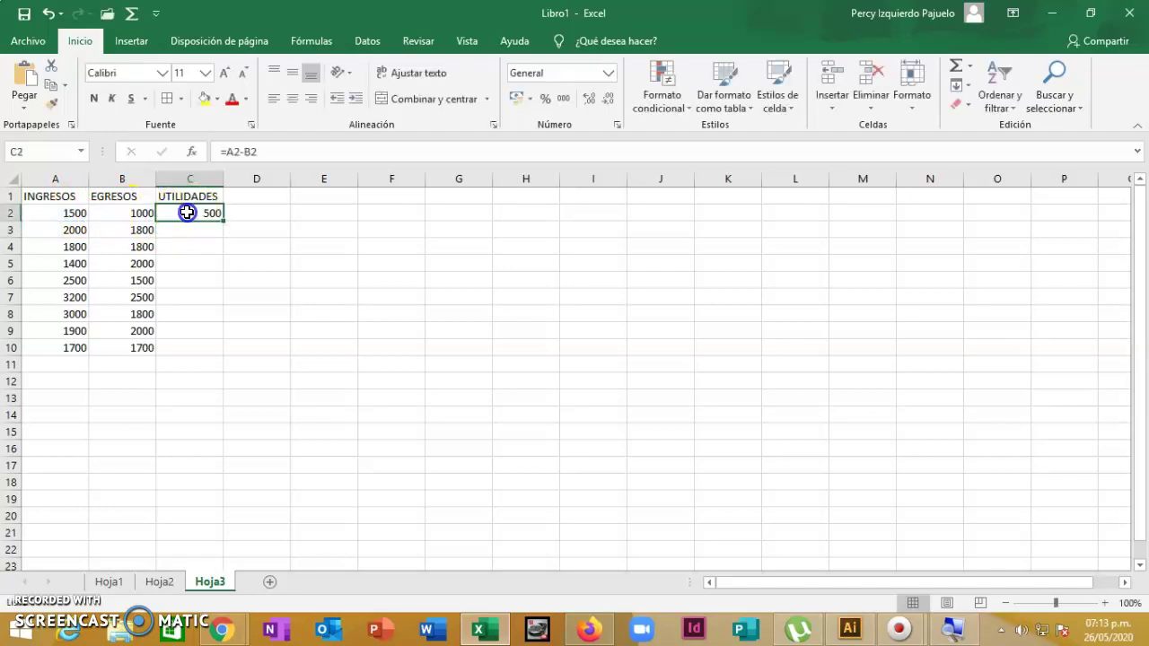
drag(232, 221, 223, 355)
click(427, 297)
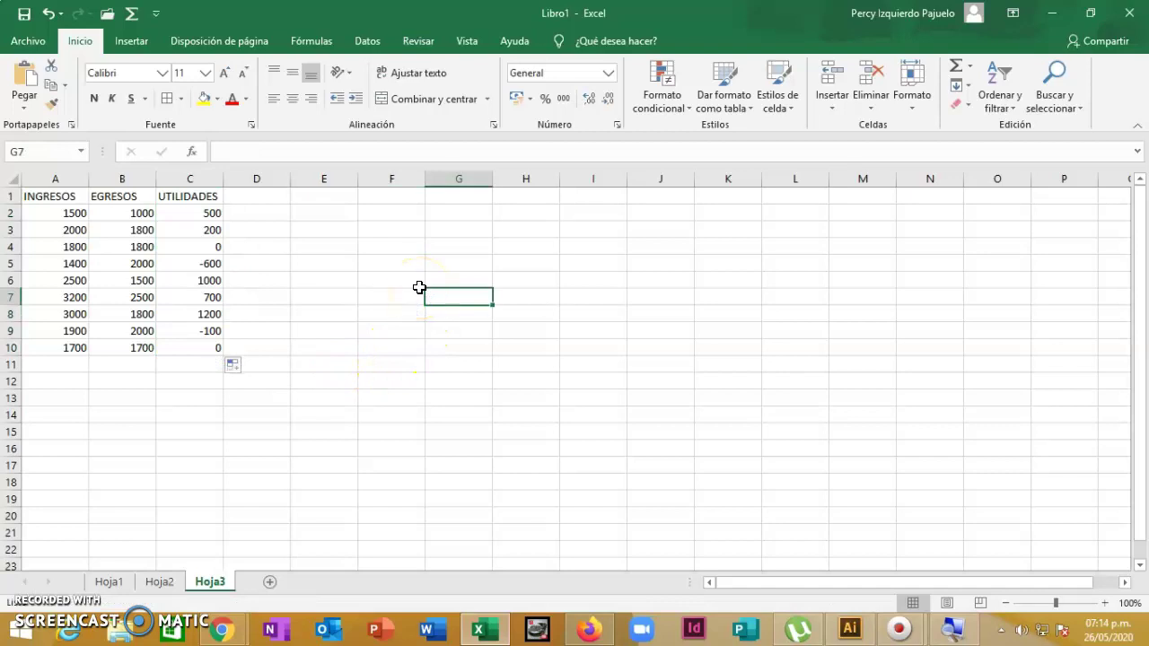
click(211, 214)
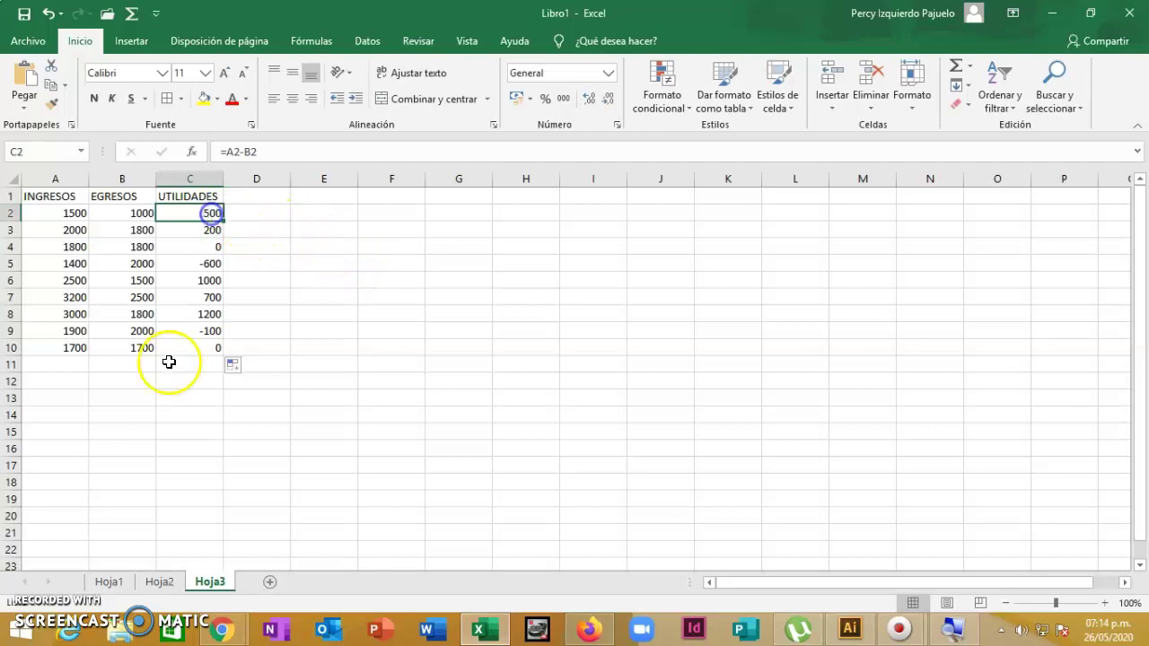
- Enter the instruction title "Aplicar formato condicional:" in B13 below the table
click(115, 396)
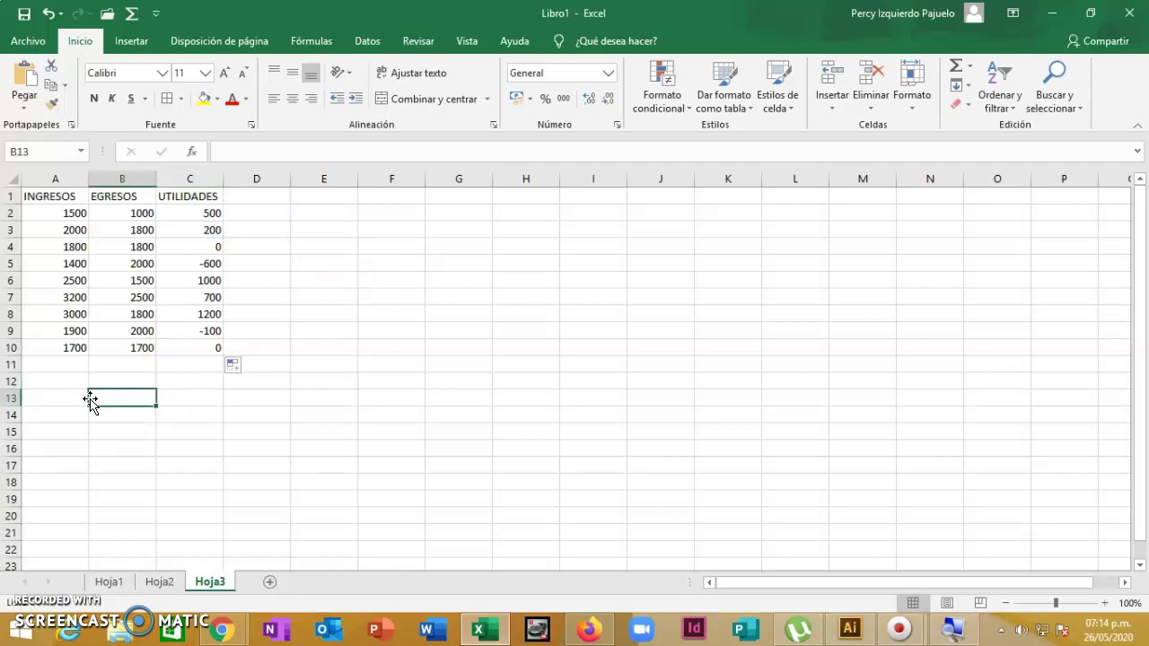
text(aPLICA)
key(BackSpace)
key(BackSpace)
key(BackSpace)
key(BackSpace)
key(BackSpace)
text(Aplicar forma)
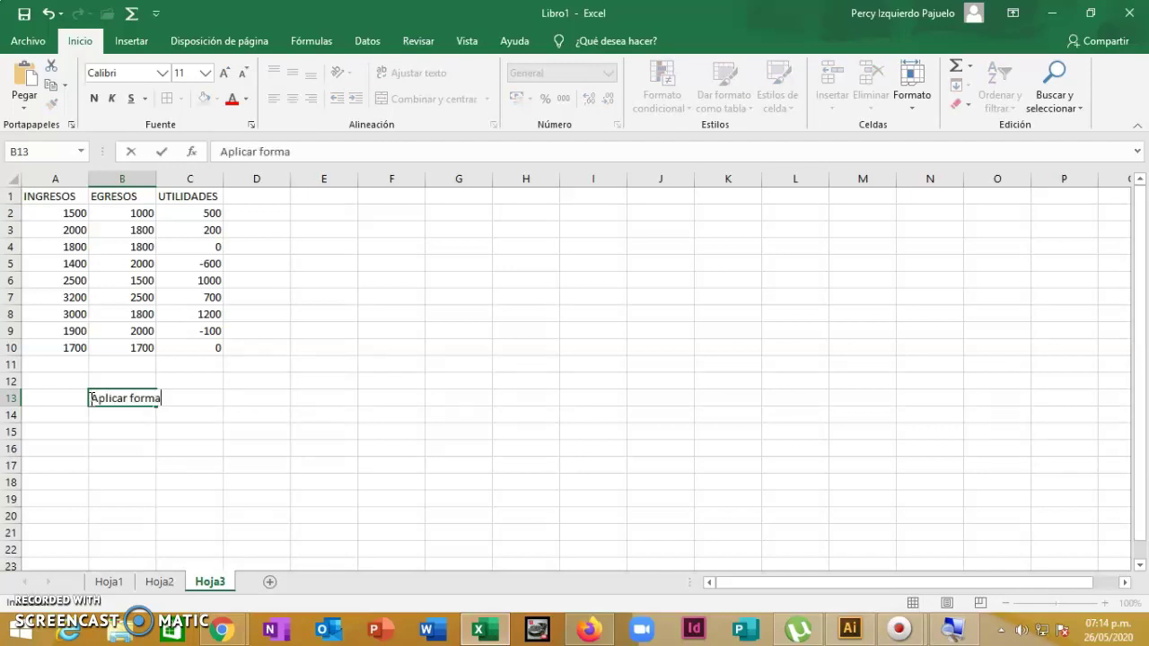
text(to condicional)
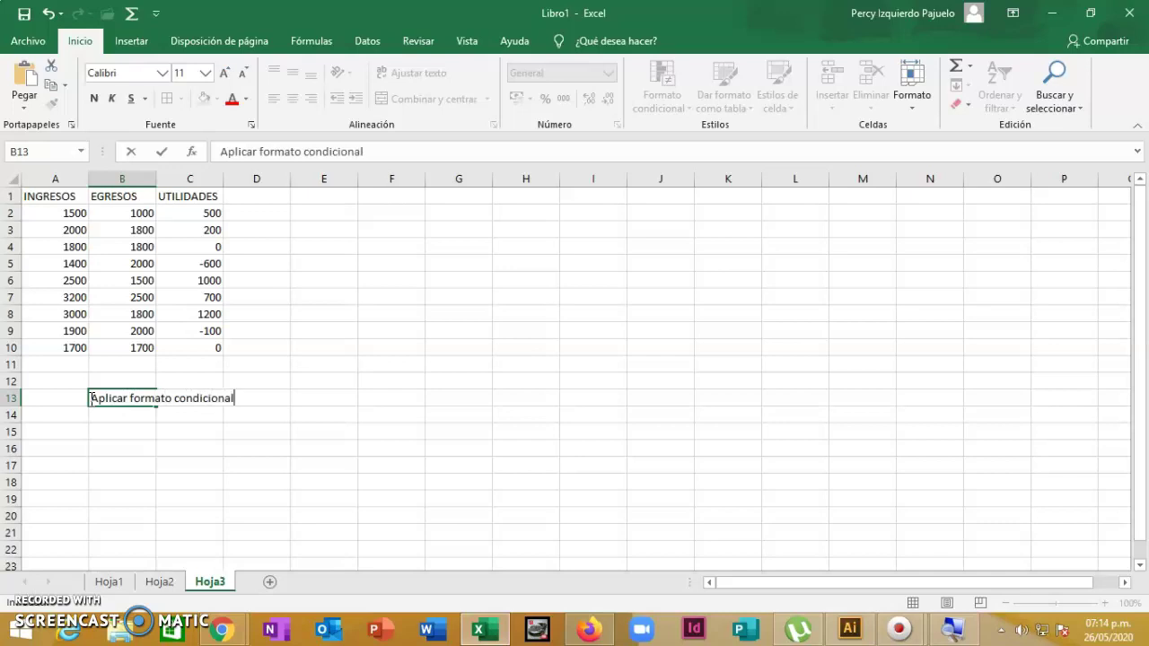
text(:)
key(Return)
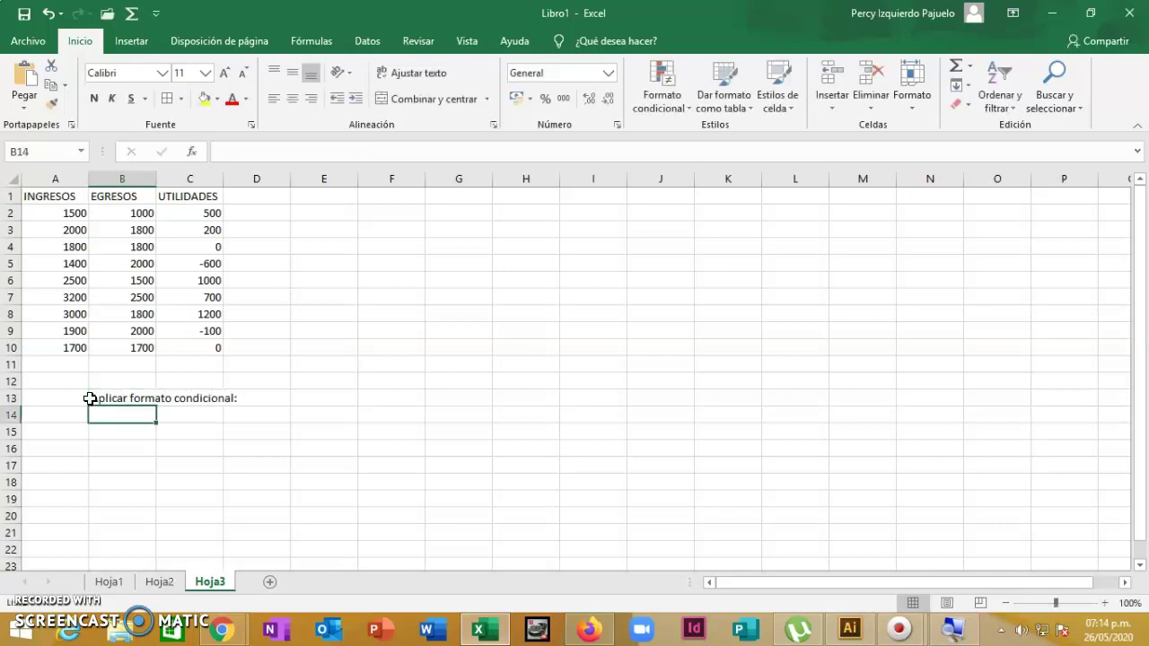
- Enter the first rule "Si hay utilidades de color Azul" in B14
text(Si hay ut)
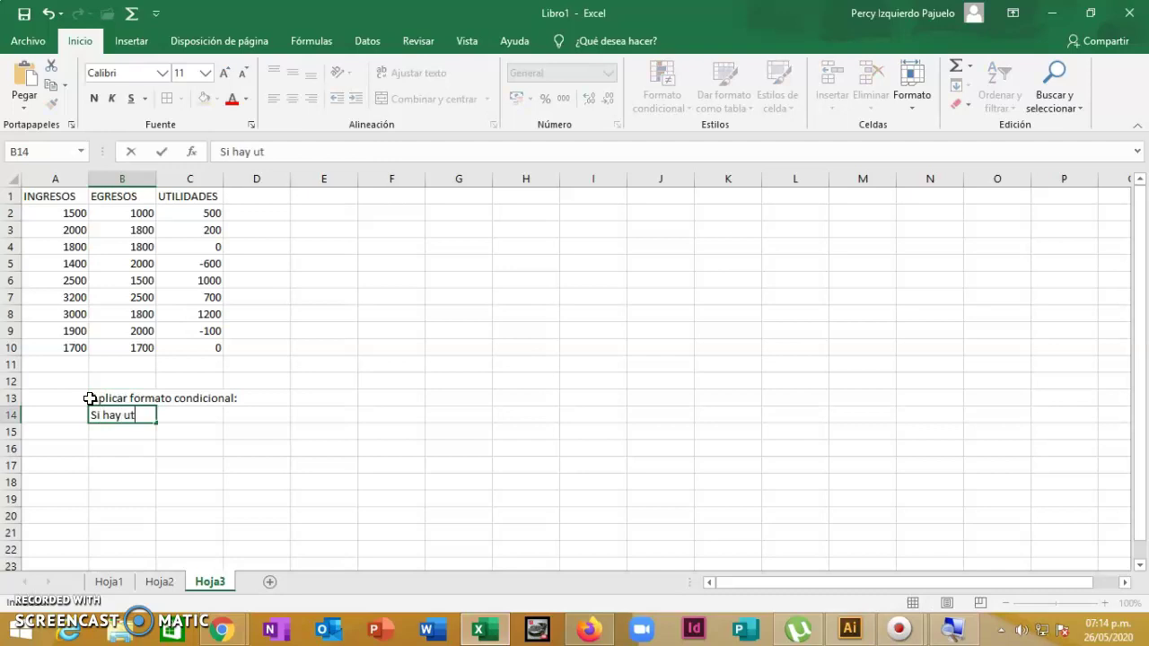
text(ilidades de color C)
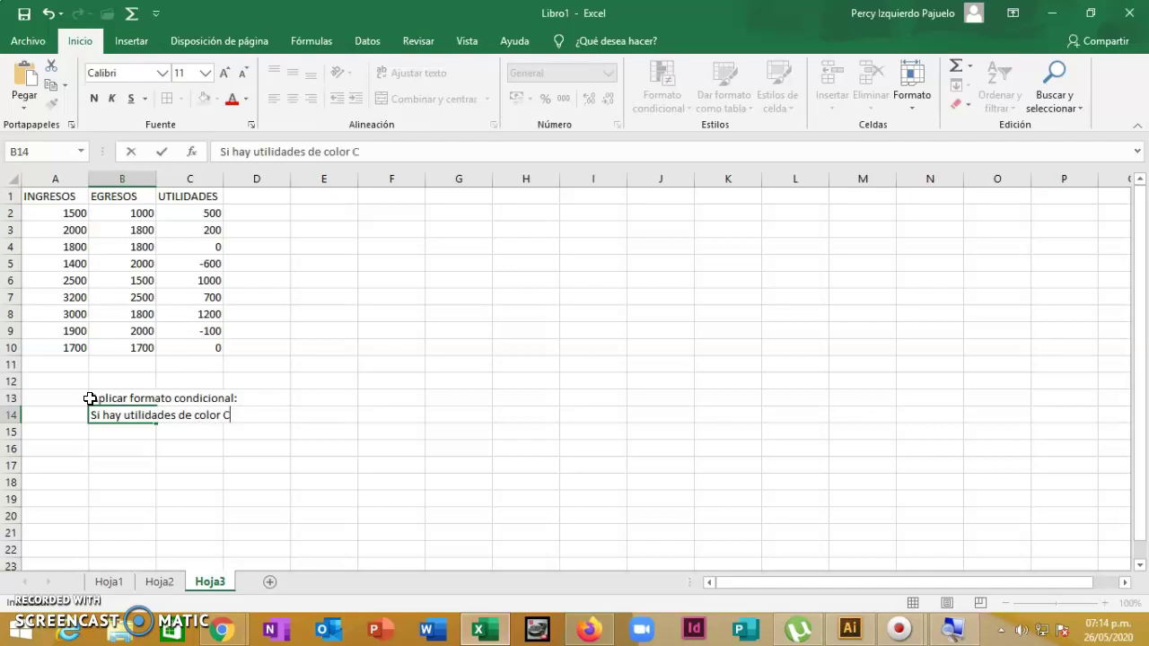
key(BackSpace)
text(Azul)
key(Return)
- Enter the second rule "Si hay utilidades cero color verde" in B15
text(Si n)
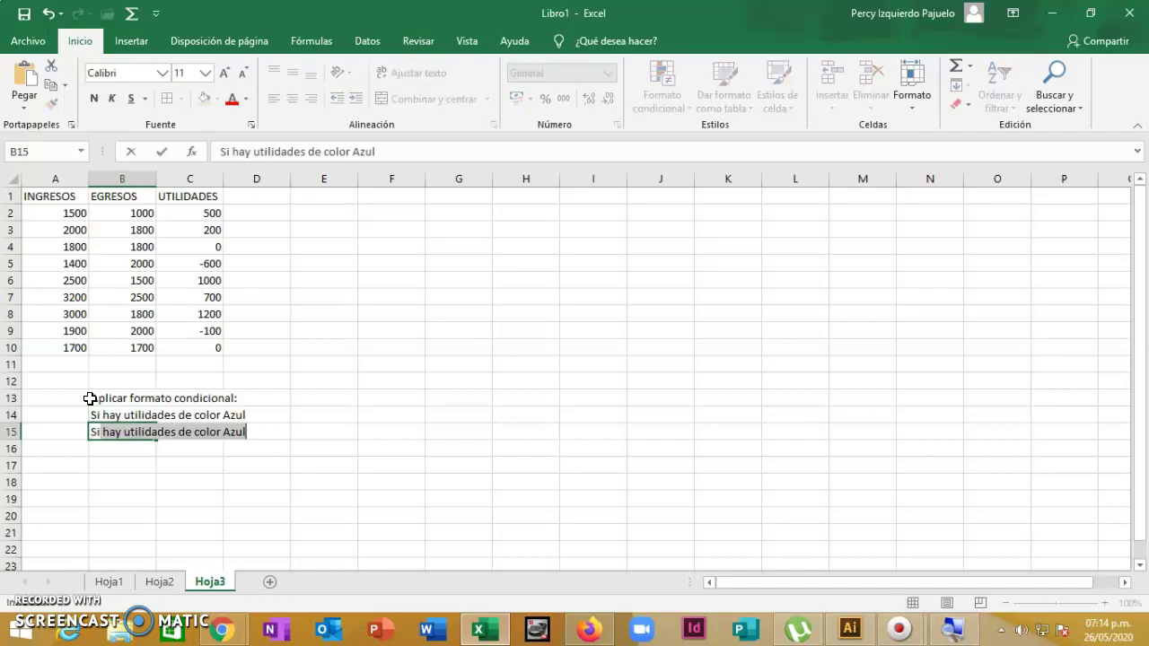
text(o)
key(BackSpace)
key(BackSpace)
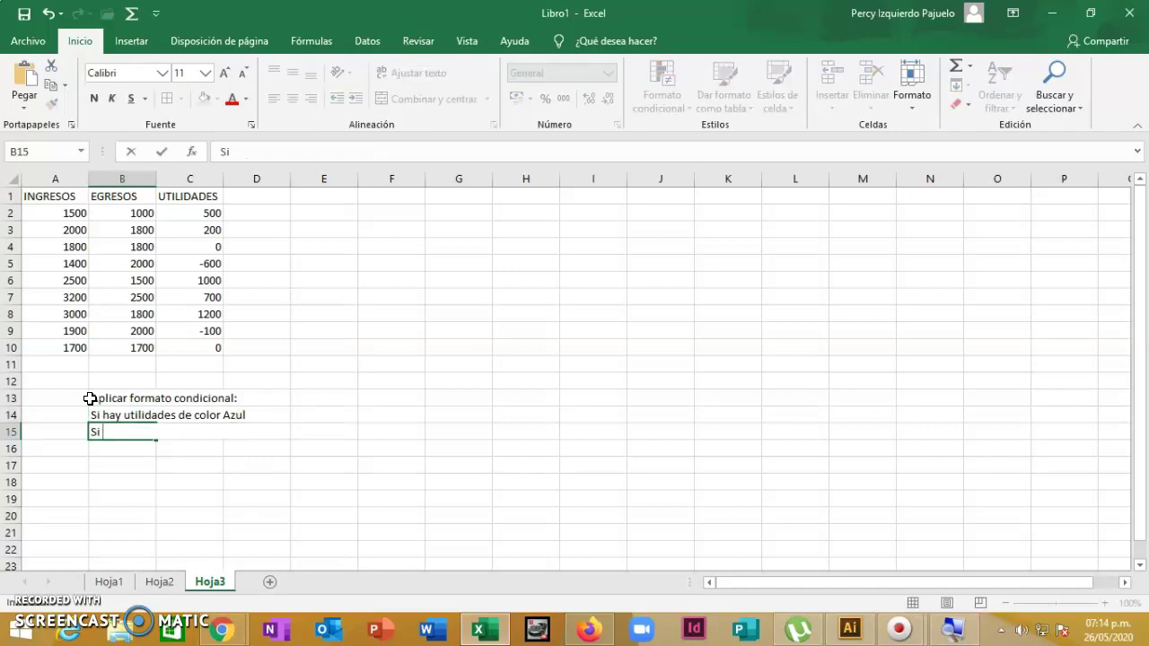
text(hay utilidades cer)
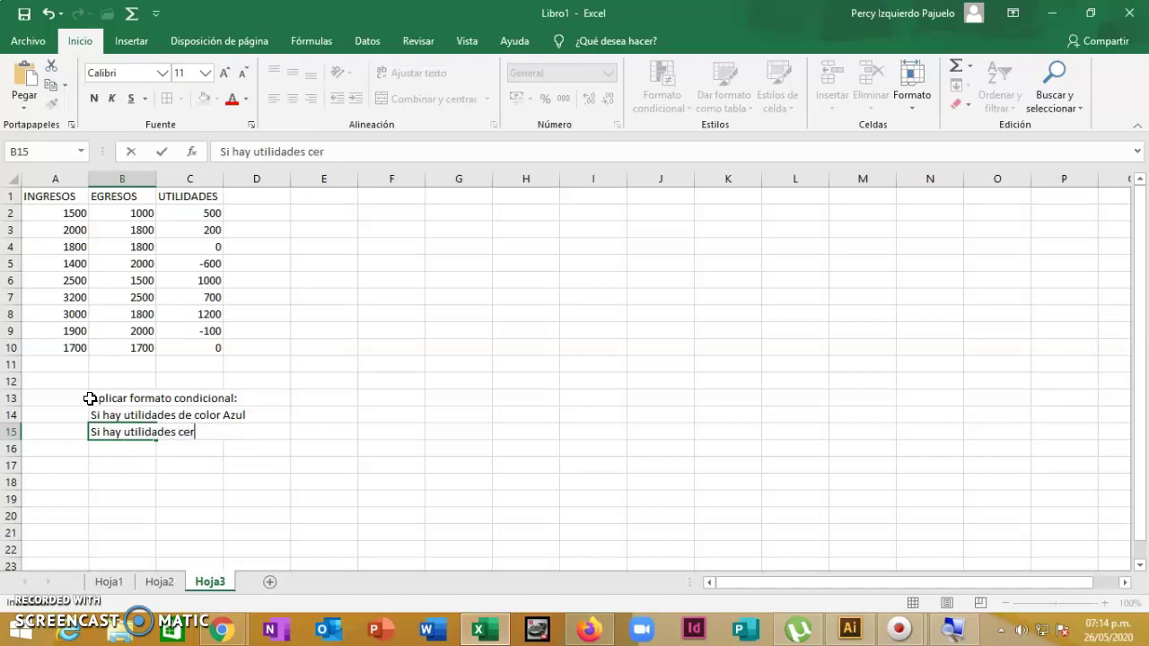
text(o color cerde)
key(BackSpace)
key(BackSpace)
key(BackSpace)
key(BackSpace)
key(BackSpace)
text(verde)
key(Return)
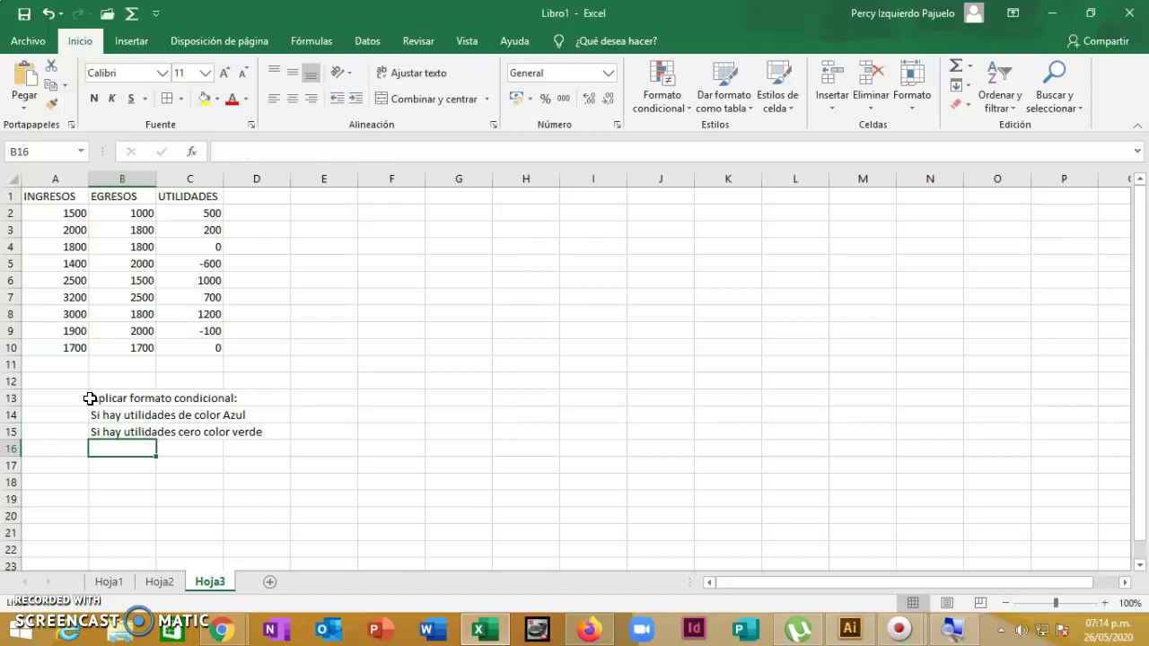
- Enter the third rule "Si no hay utilidades(perdida) color rojo" in B16
text(S noy)
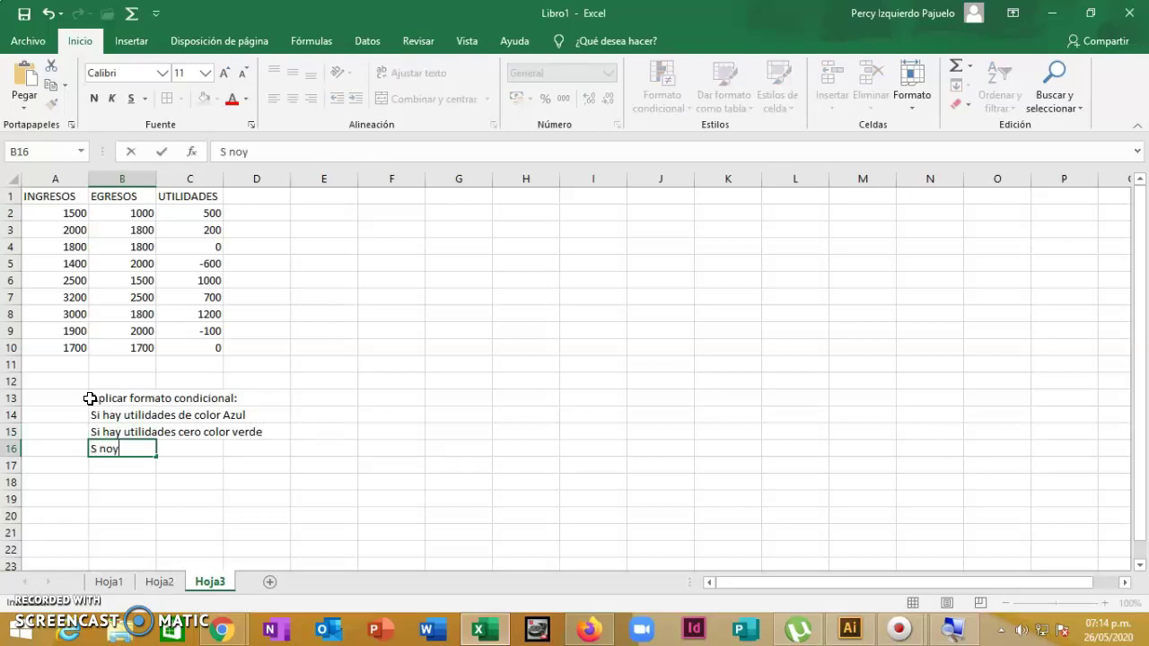
text( utilidades)
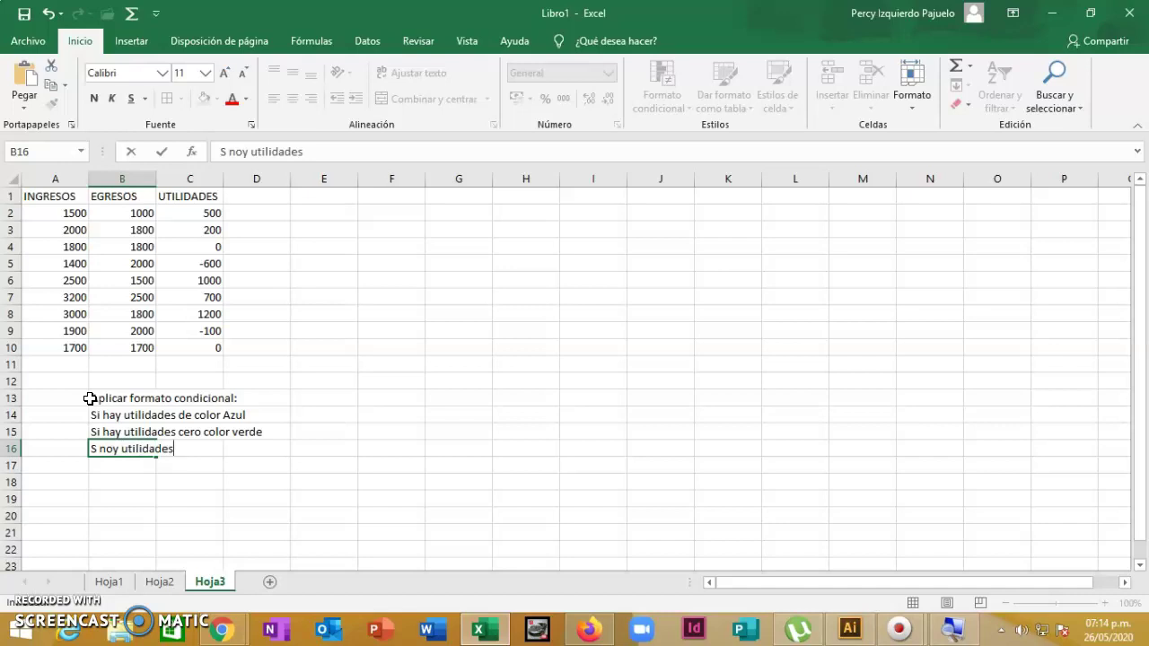
text((Perdida)
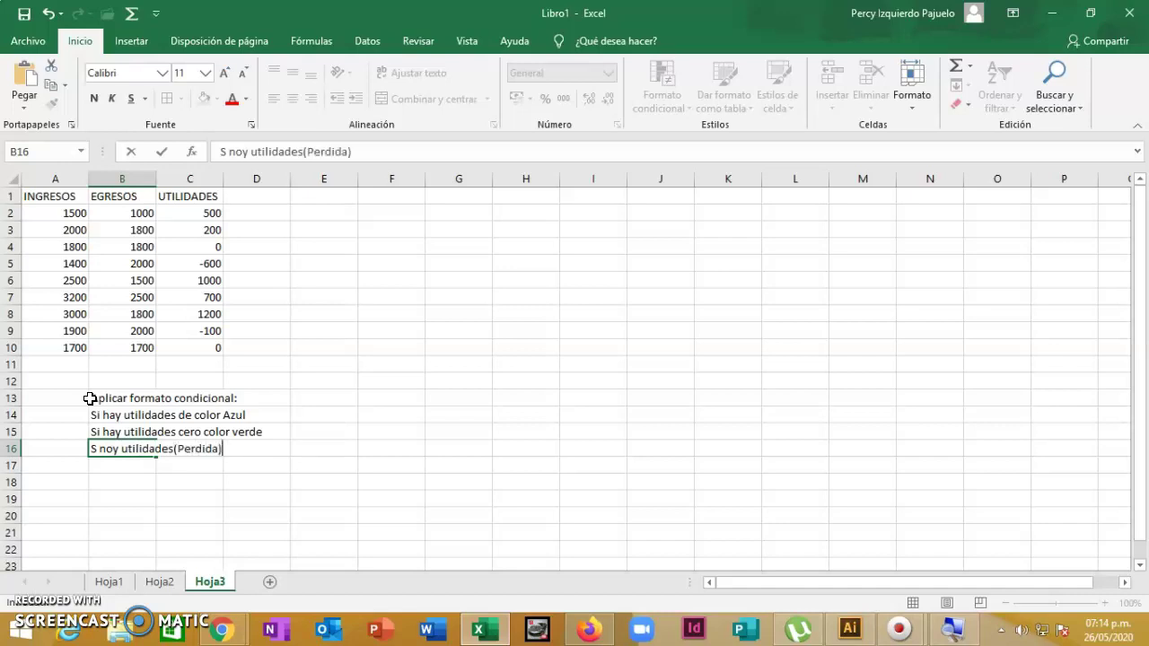
key(BackSpace)
key(BackSpace)
key(BackSpace)
key(BackSpace)
key(BackSpace)
key(BackSpace)
key(BackSpace)
key(BackSpace)
key(BackSpace)
key(BackSpace)
key(BackSpace)
key(BackSpace)
key(BackSpace)
key(BackSpace)
key(BackSpace)
key(BackSpace)
key(BackSpace)
key(BackSpace)
key(BackSpace)
key(BackSpace)
text(i no hay utilidades(perdida)
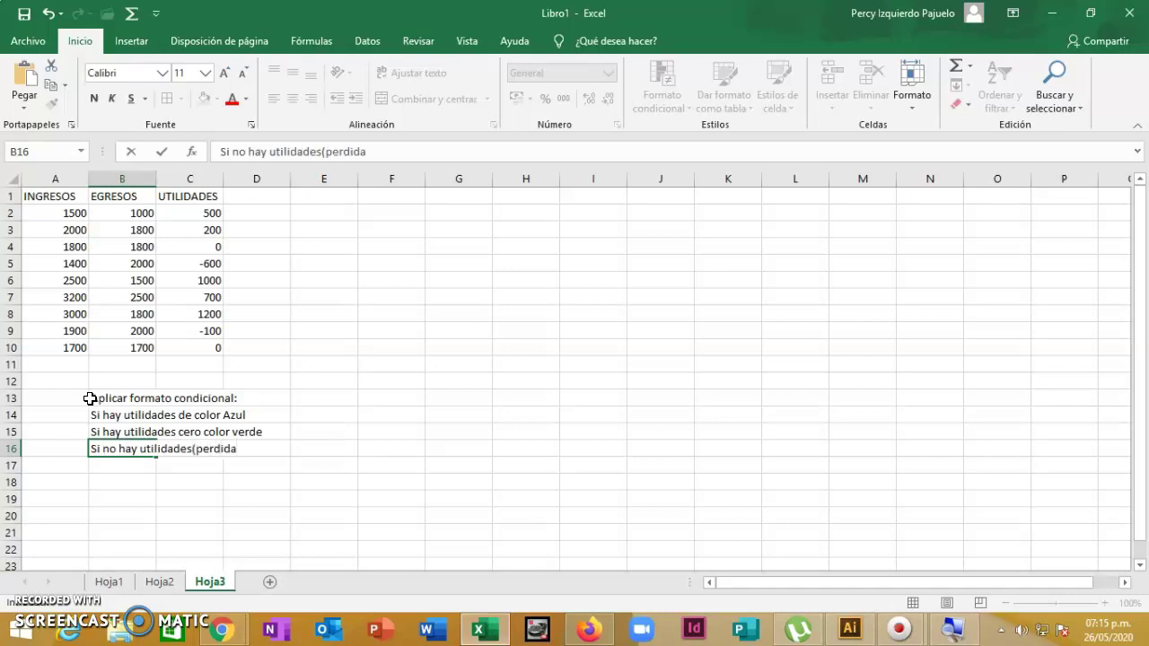
text( o)
key(BackSpace)
text(color rojo)
key(Return)
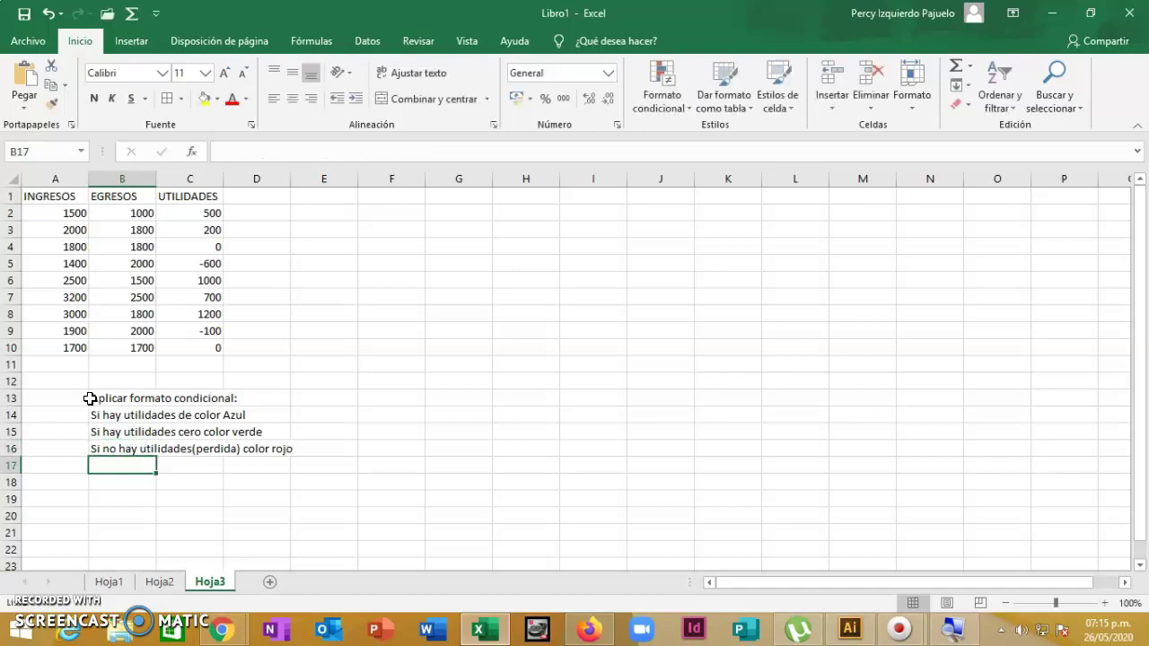
key(Up)
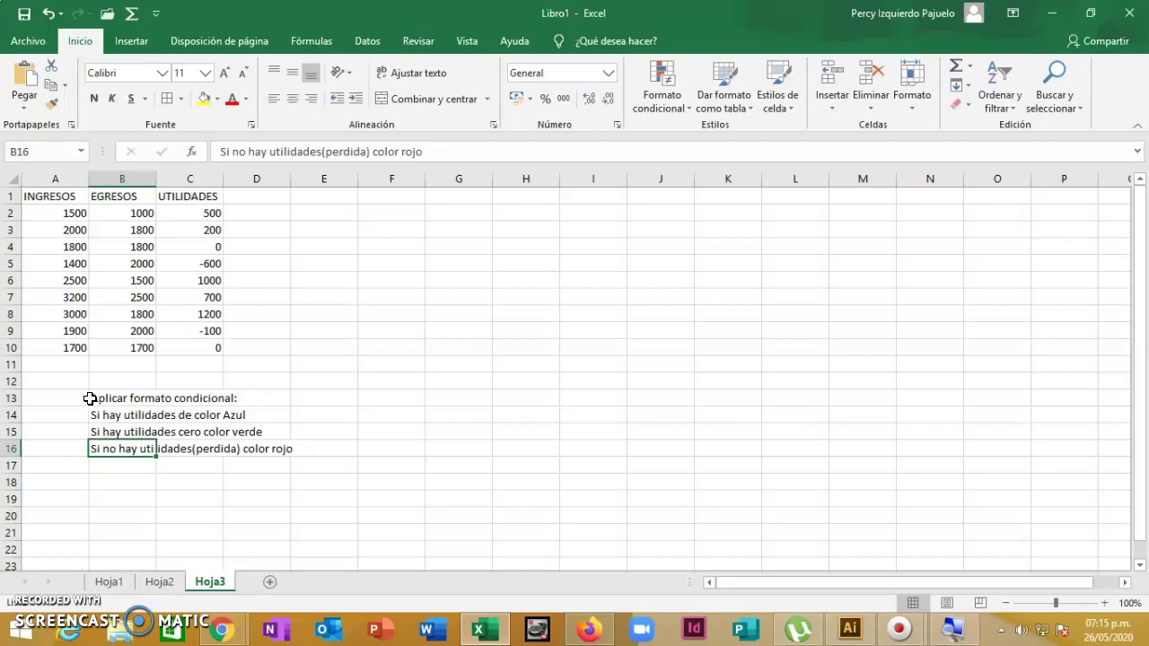
click(543, 301)
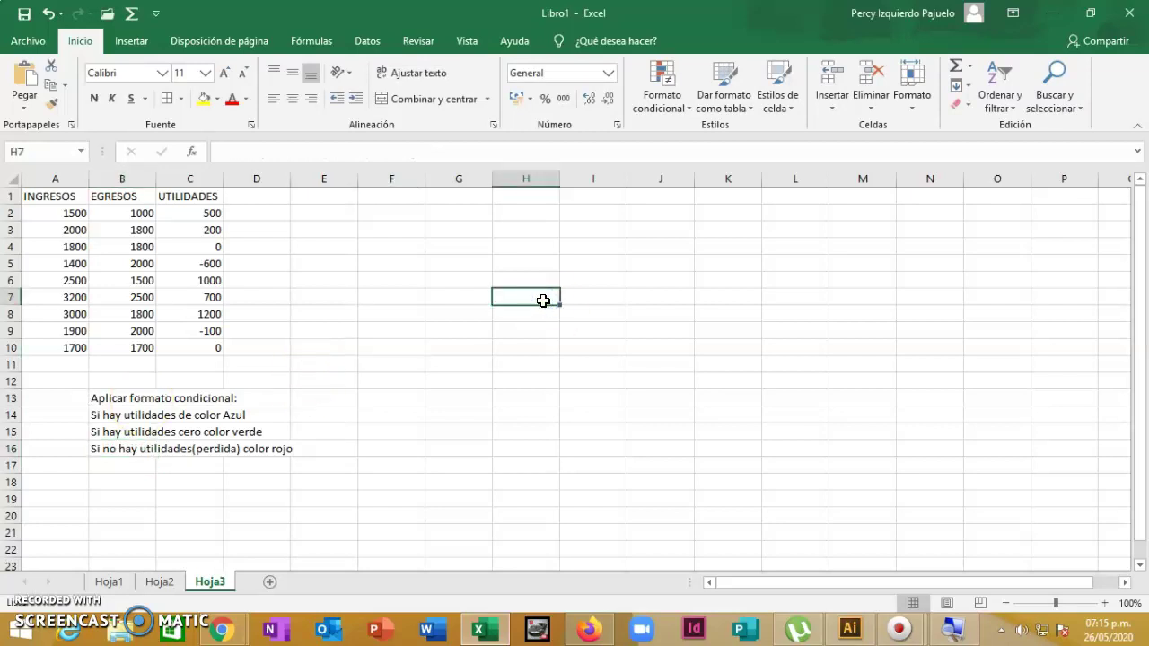